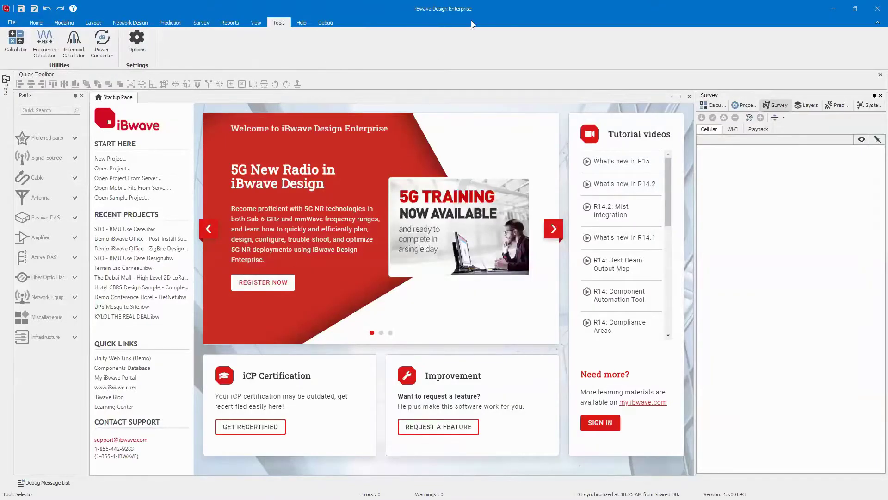
Create a new project named 'Mobile Survey Demo' and show its blank Floor 1 plan.
left_click(115, 161)
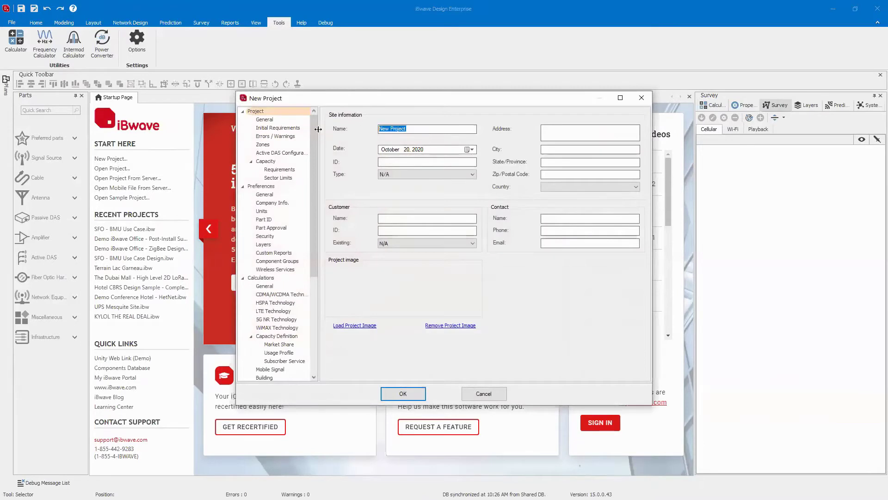
type("Mobile Survey Demo")
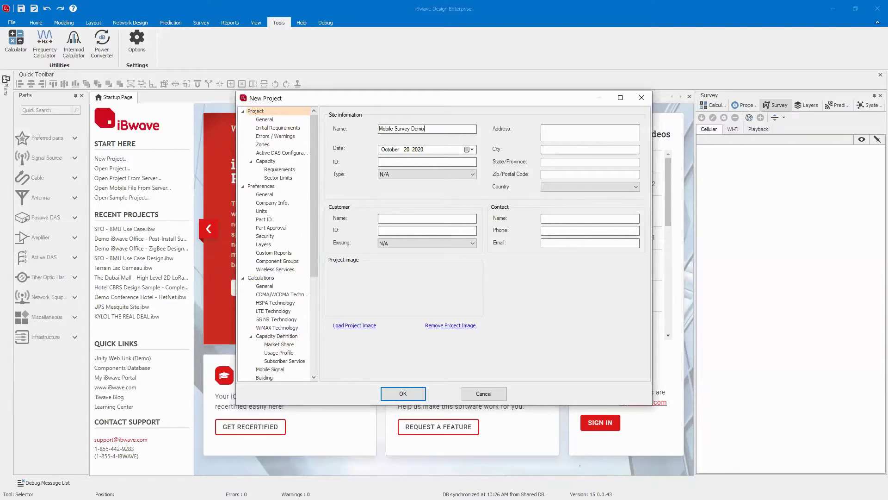
left_click(402, 393)
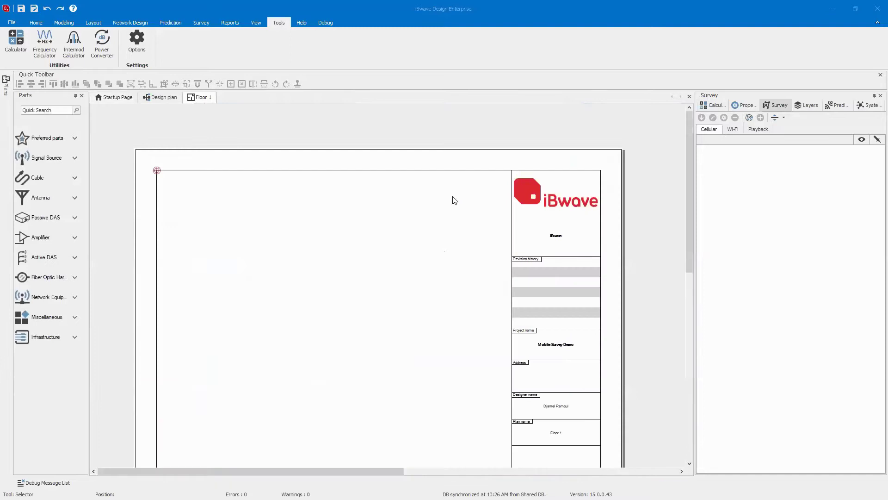
scroll(298, 123, "down", 1)
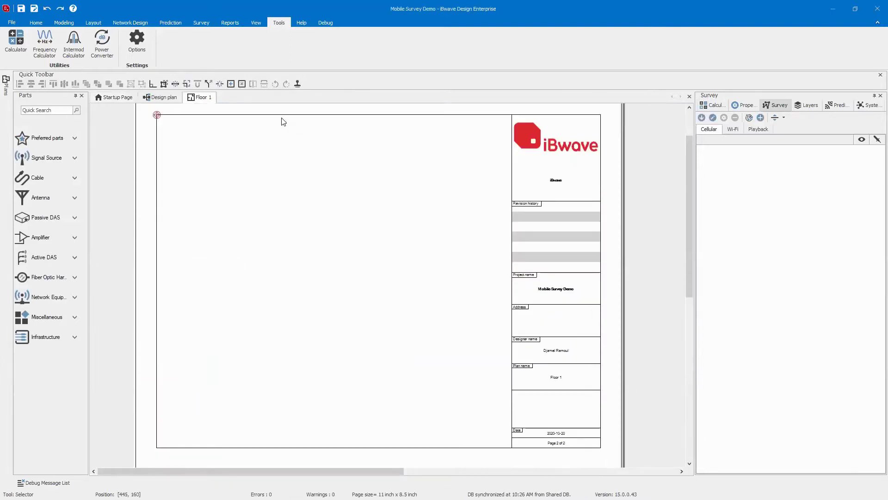
Load the CAD file A1-04-30-01.dwg as the Floor 1 plan image via Floor 1 Properties.
right_click(198, 102)
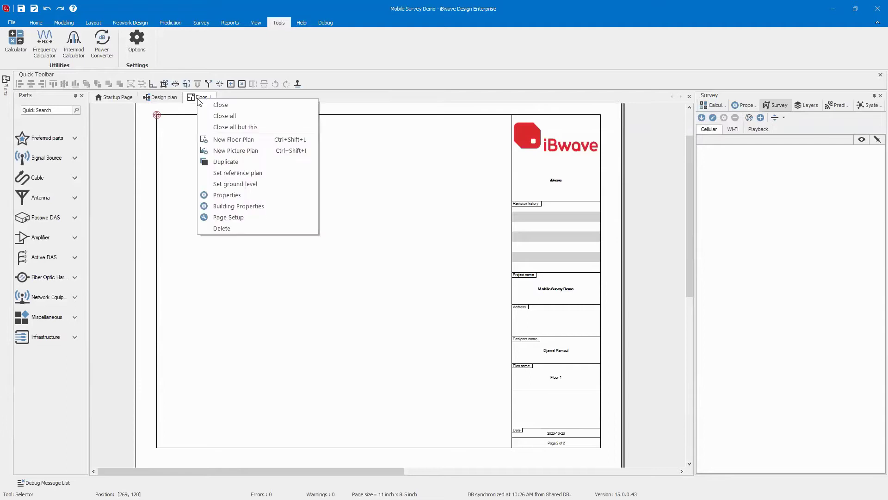
left_click(258, 195)
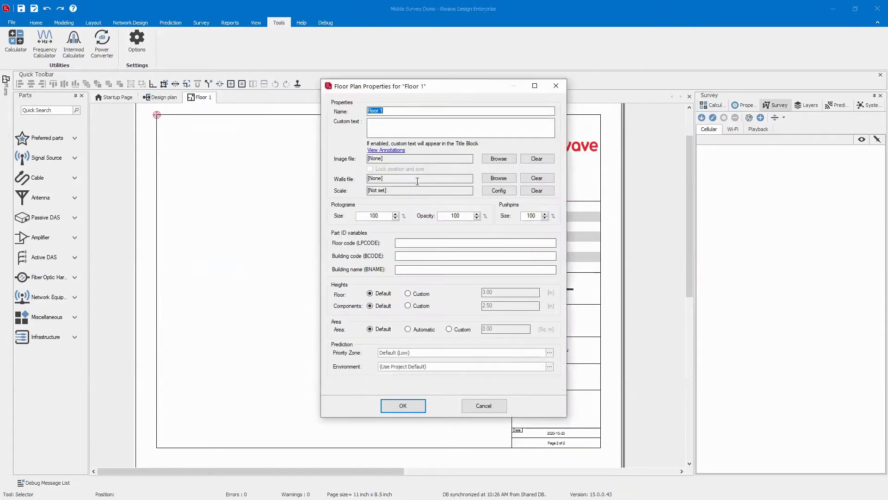
left_click(495, 159)
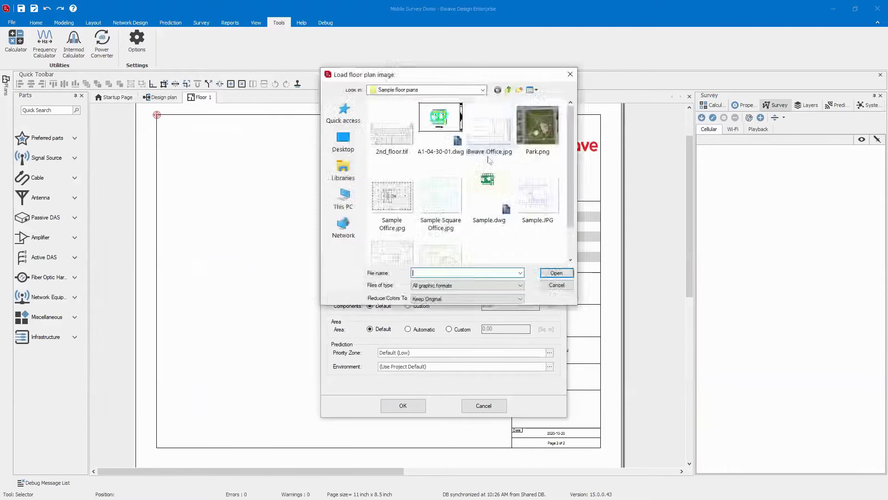
double_click(445, 131)
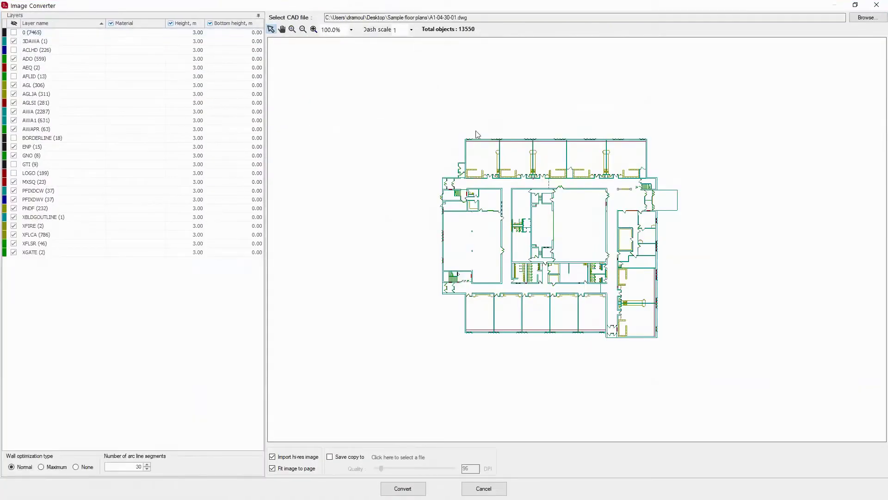
Identify the outer-wall layers and set the AWA layer to Concrete [Medium].
left_click(488, 140)
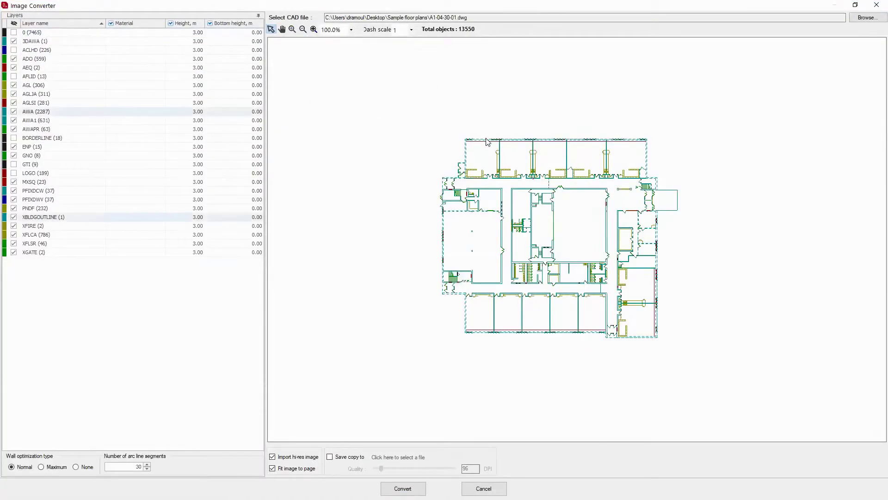
left_click(15, 112)
left_click(14, 217)
left_click(13, 217)
left_click(117, 111)
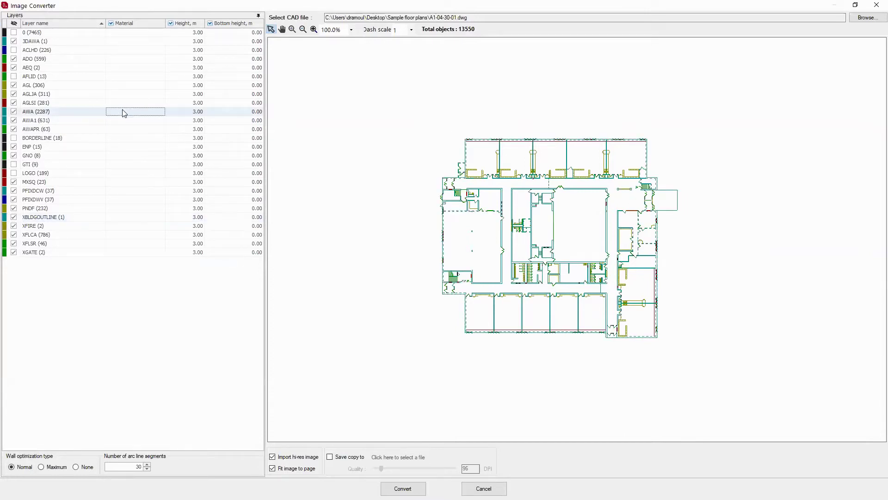
left_click(161, 112)
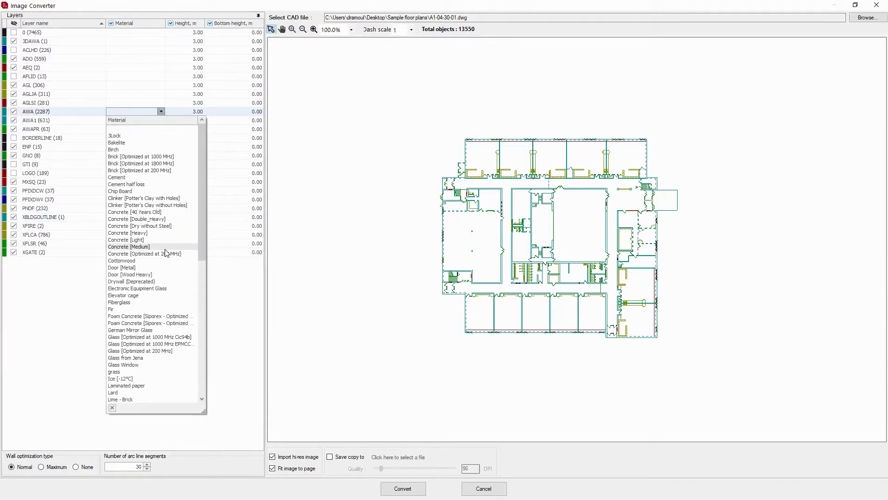
left_click(149, 247)
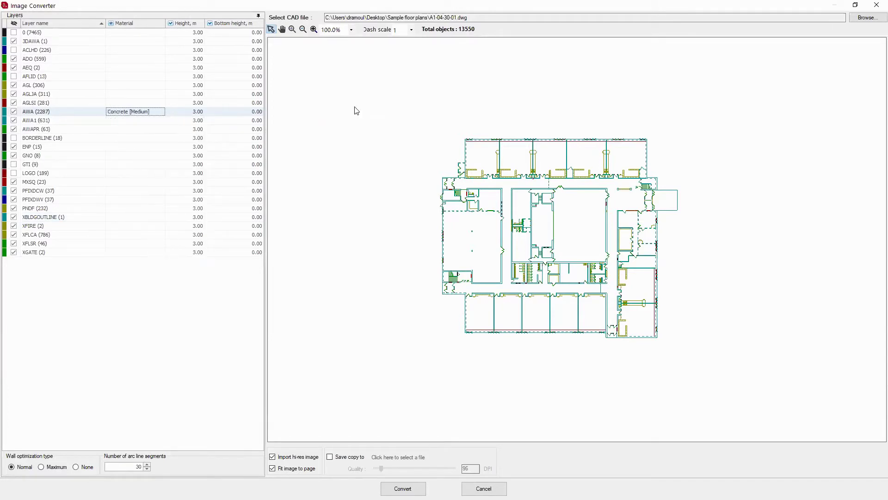
Set the AWA1 layer's material to a plaster board partition.
left_click(153, 121)
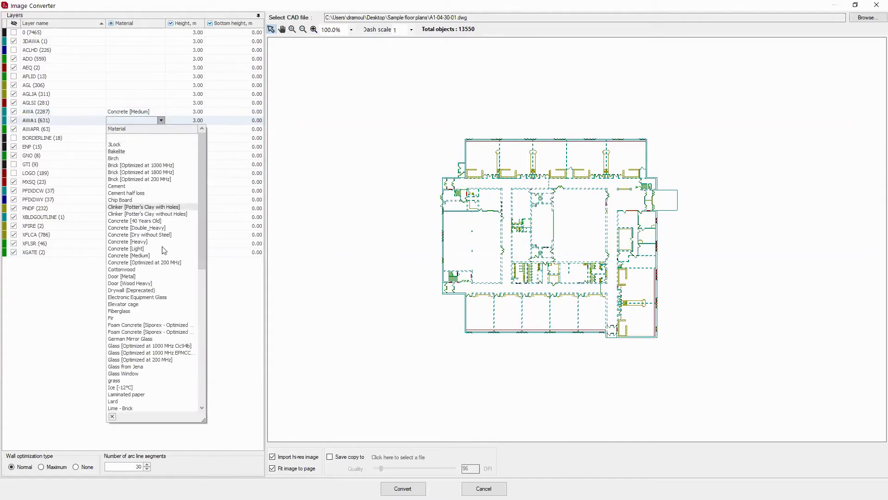
scroll(159, 330, "down", 2)
scroll(159, 329, "down", 6)
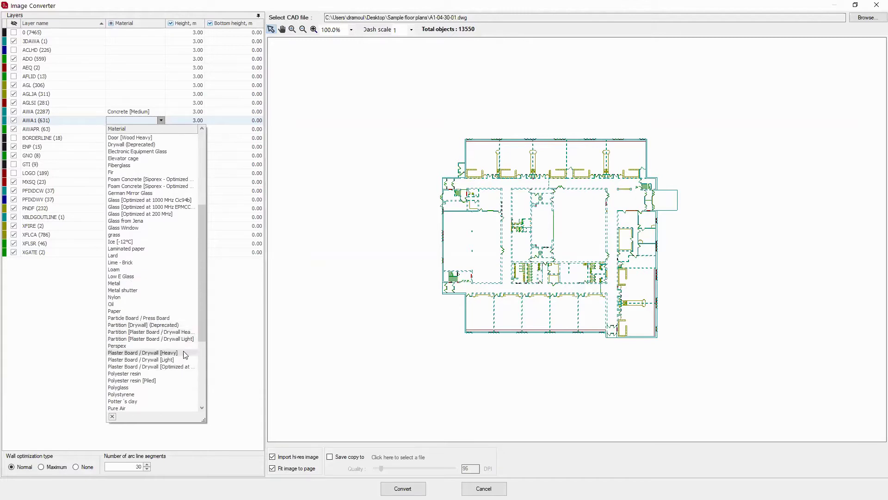
left_click(176, 340)
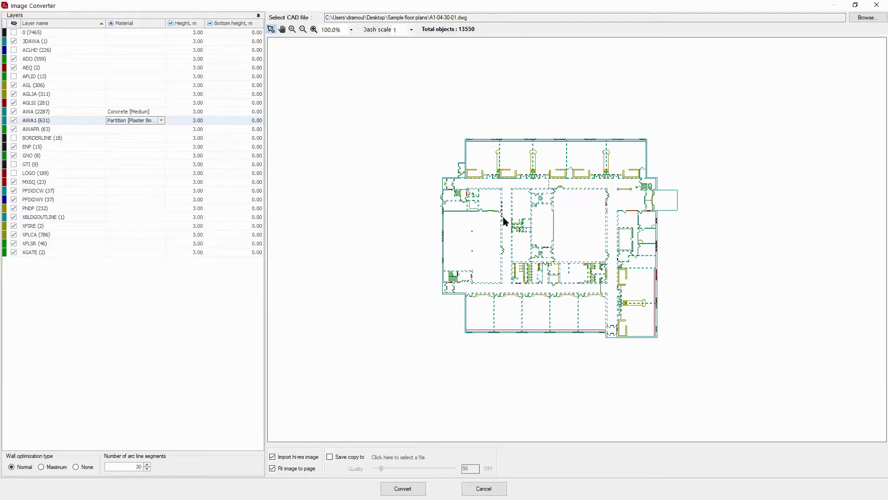
Set the ADO layer to Door [Wood Heavy] with a height of 2.80 m.
left_click(157, 58)
left_click(160, 58)
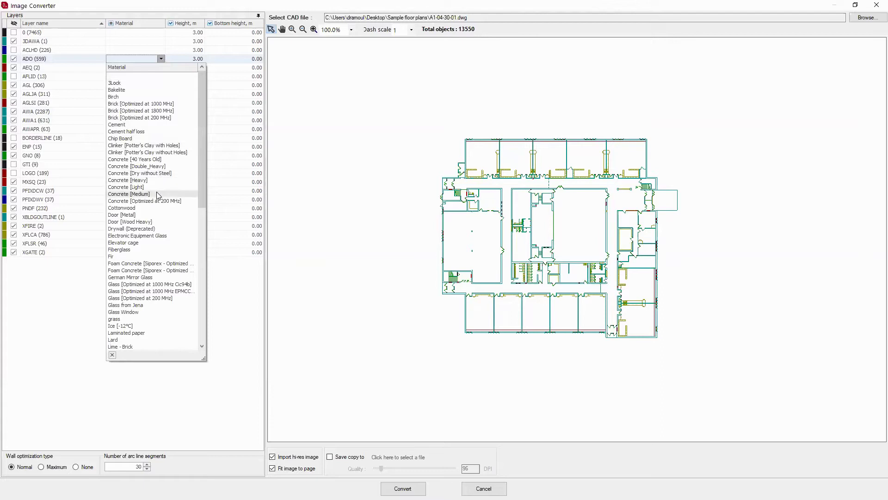
left_click(159, 223)
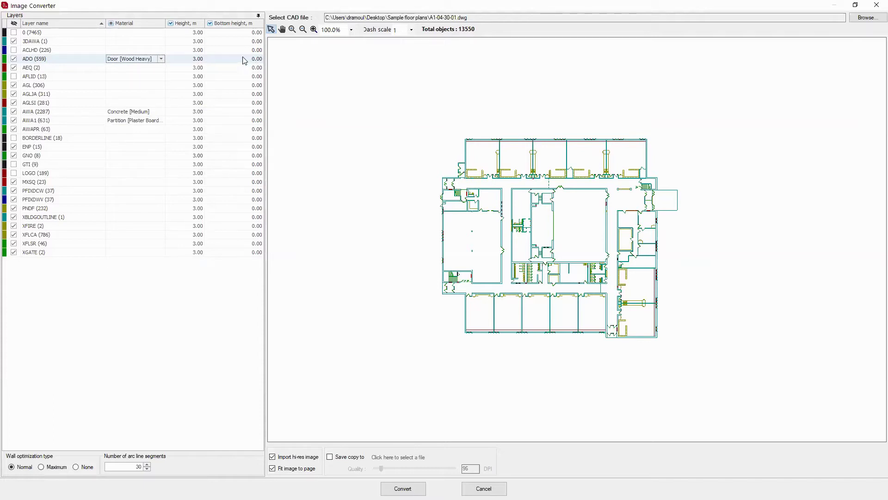
left_click(192, 60)
type("2")
key("Return")
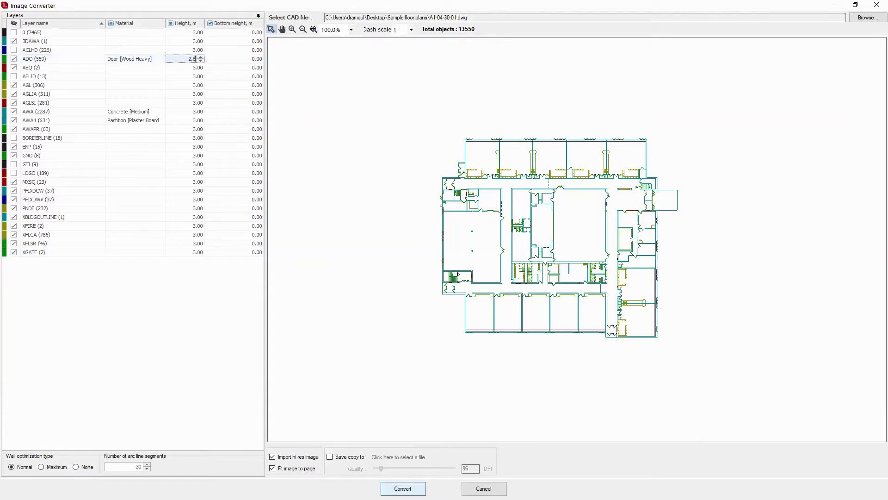
key("Return")
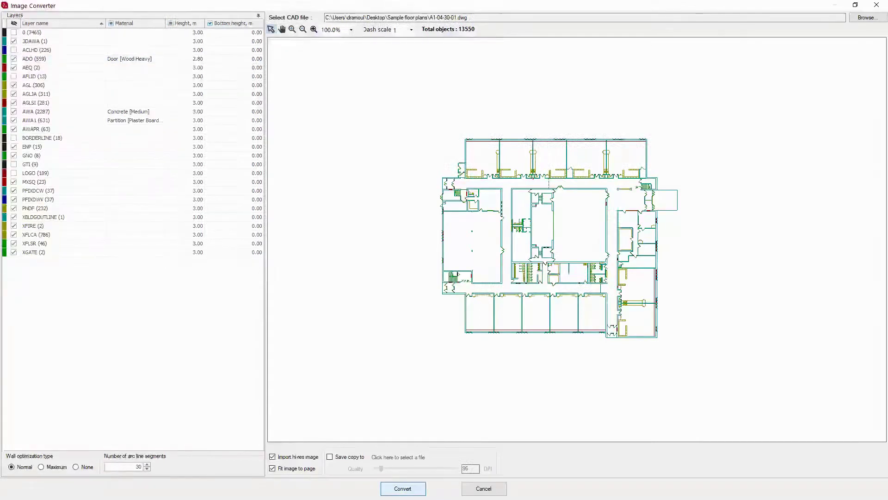
Convert the plan onto Floor 1, then make the Walls layer visible and unlocked.
left_click(402, 488)
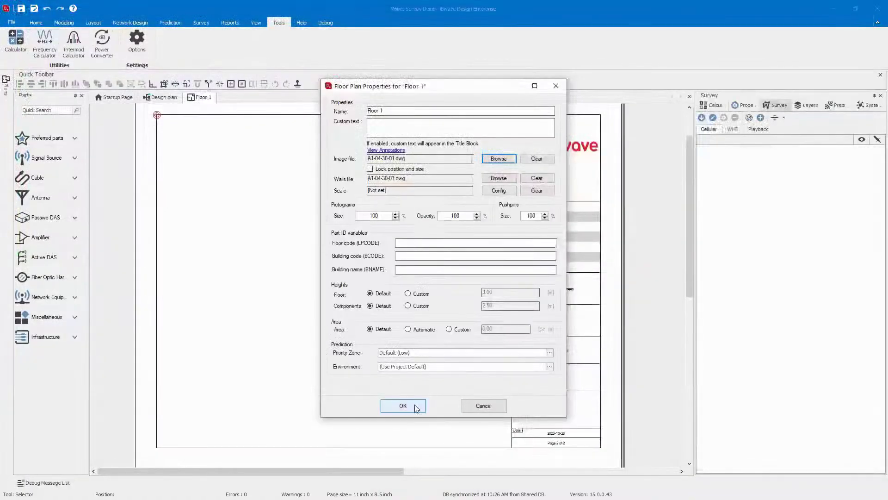
left_click(416, 408)
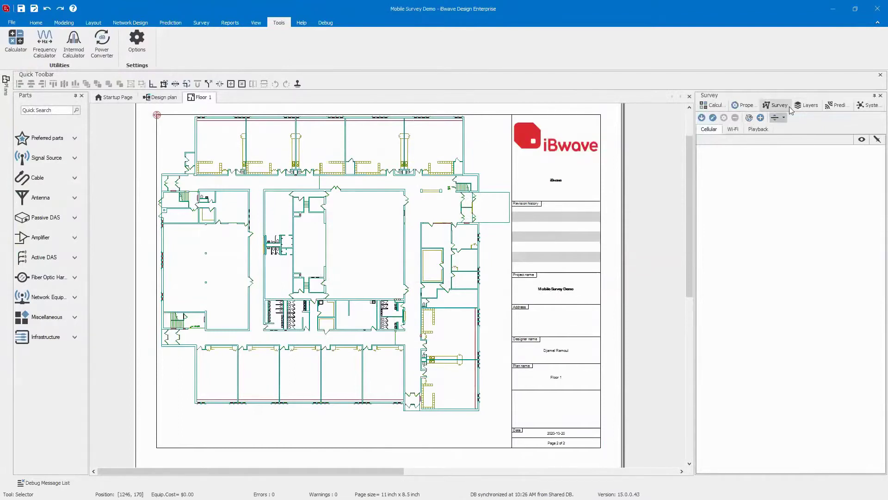
left_click(808, 105)
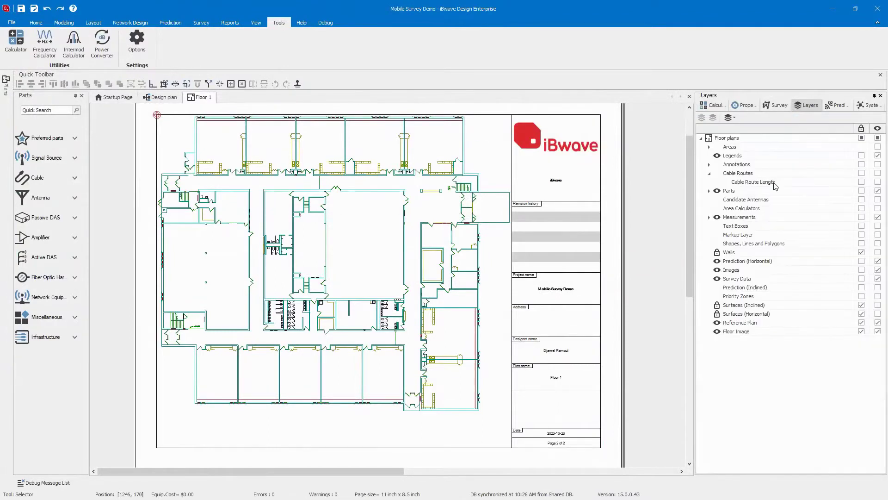
left_click(878, 252)
left_click(861, 244)
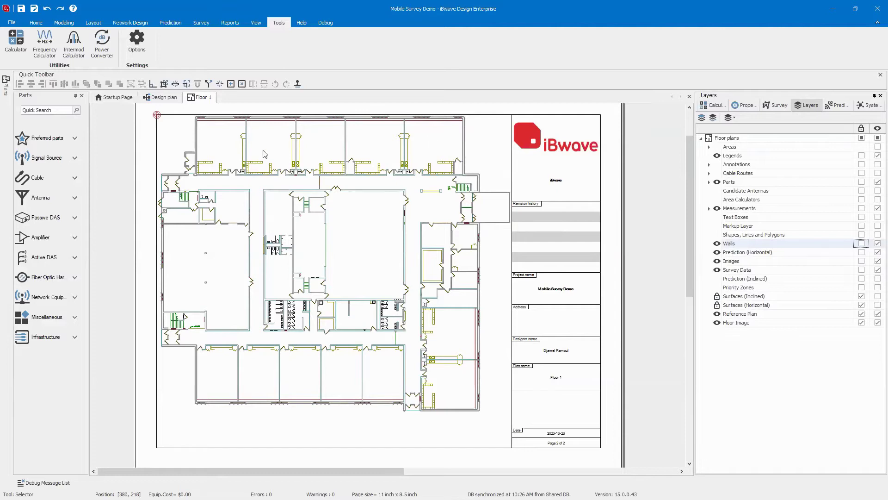
scroll(263, 153, "up", 2)
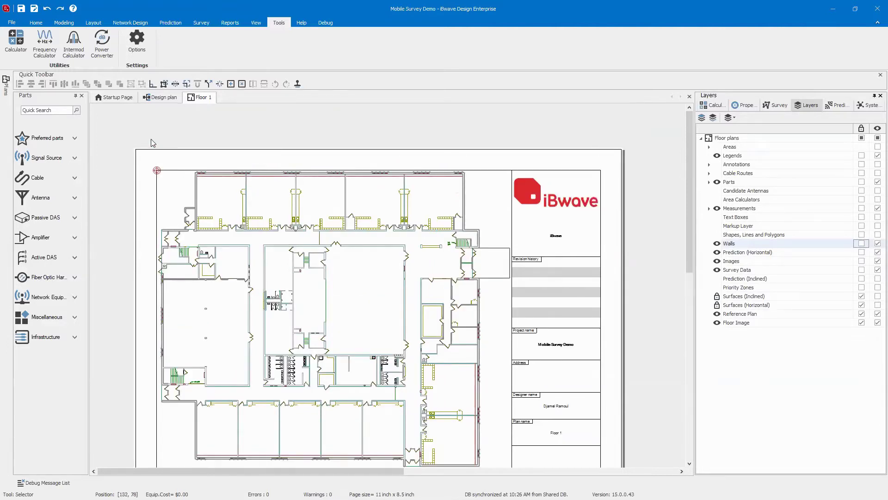
left_click(73, 23)
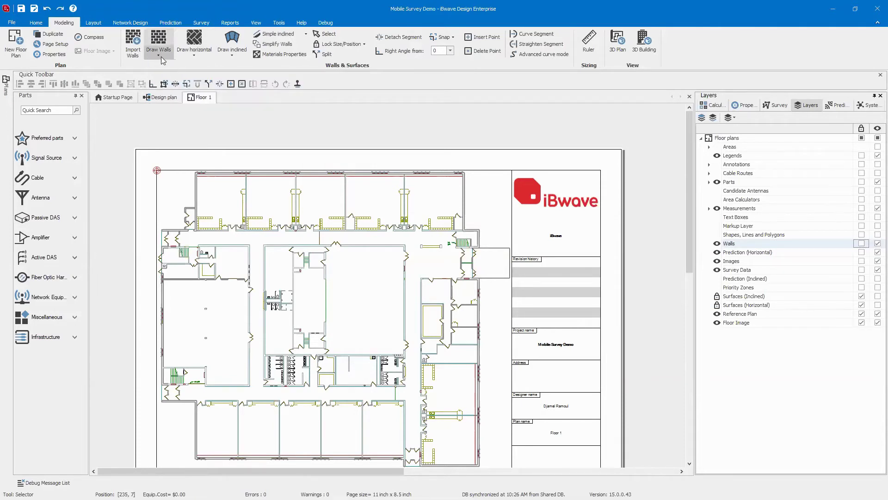
Start a horizontal floor surface and trace its corners along the top and right wing.
left_click(192, 58)
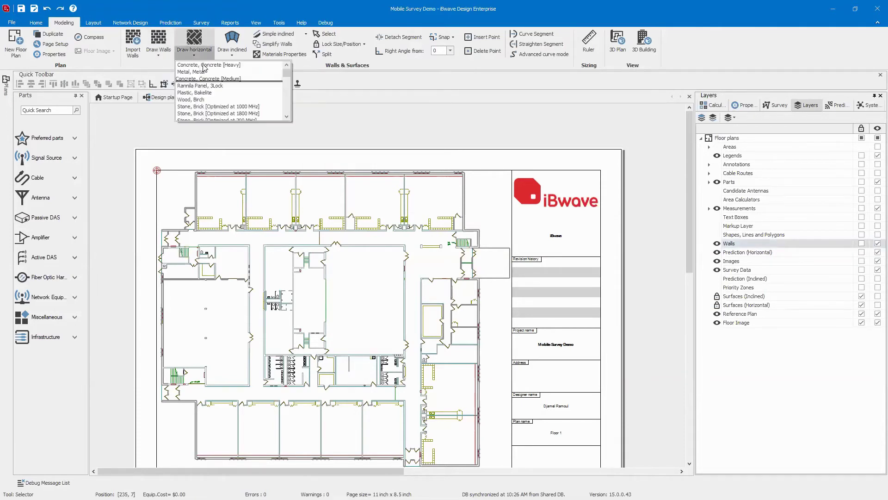
left_click(204, 66)
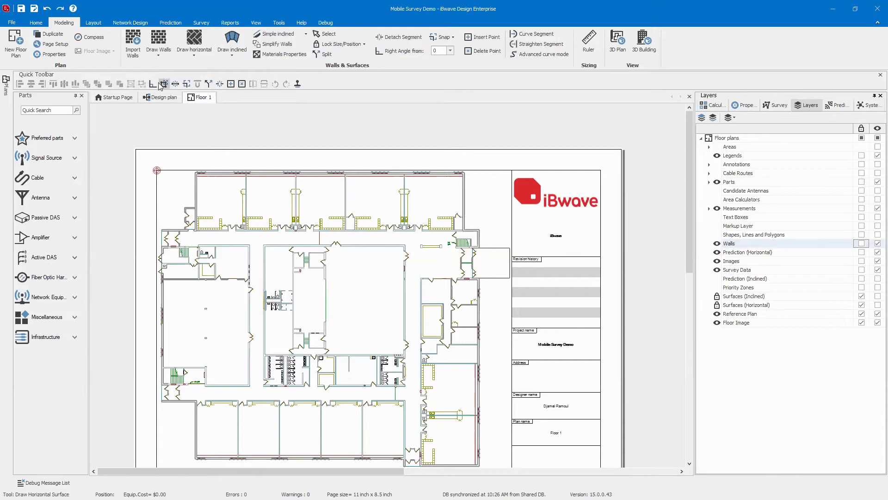
left_click(465, 171)
left_click(465, 230)
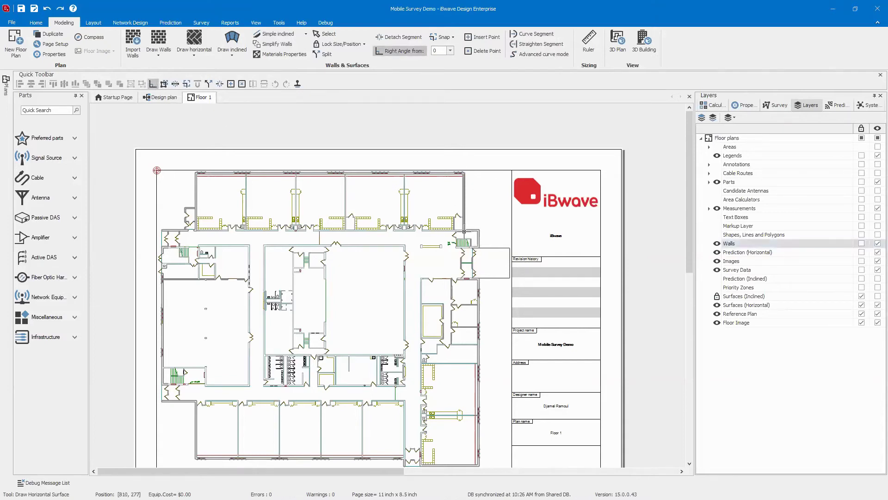
left_click(478, 239)
left_click(479, 246)
left_click(508, 247)
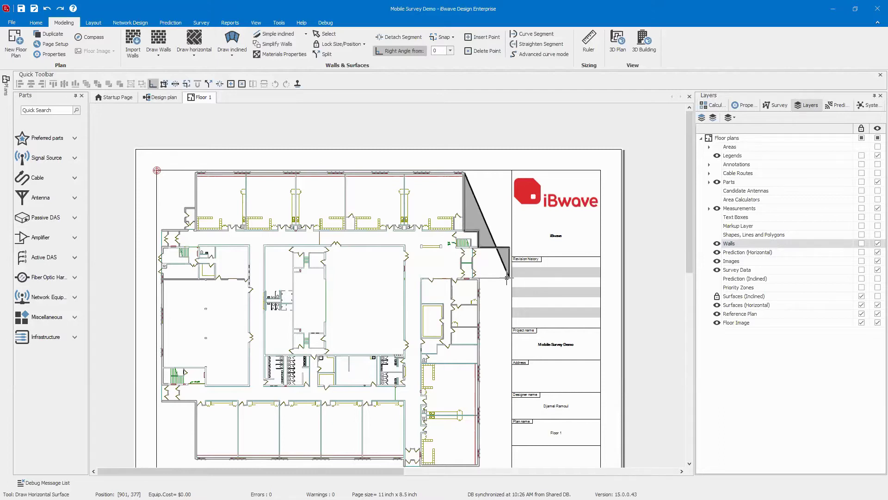
left_click(509, 278)
left_click(475, 276)
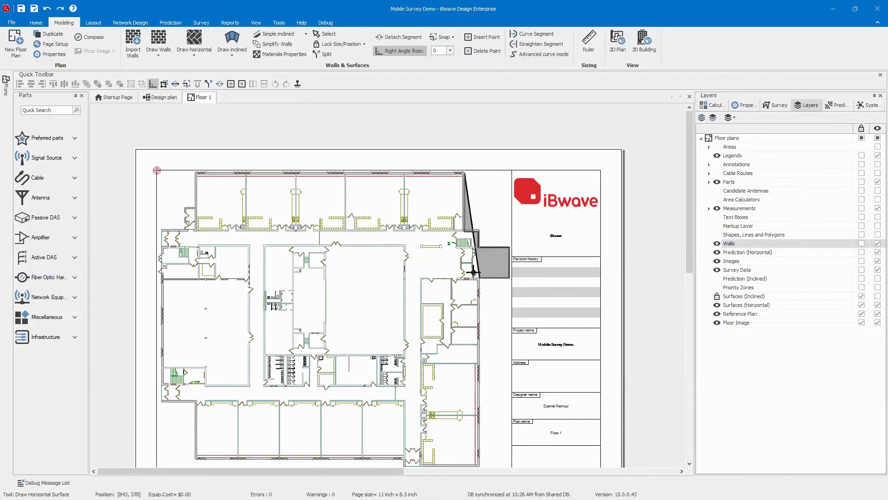
Continue the floor surface outline along the bottom and left outer walls.
scroll(479, 347, "down", 1)
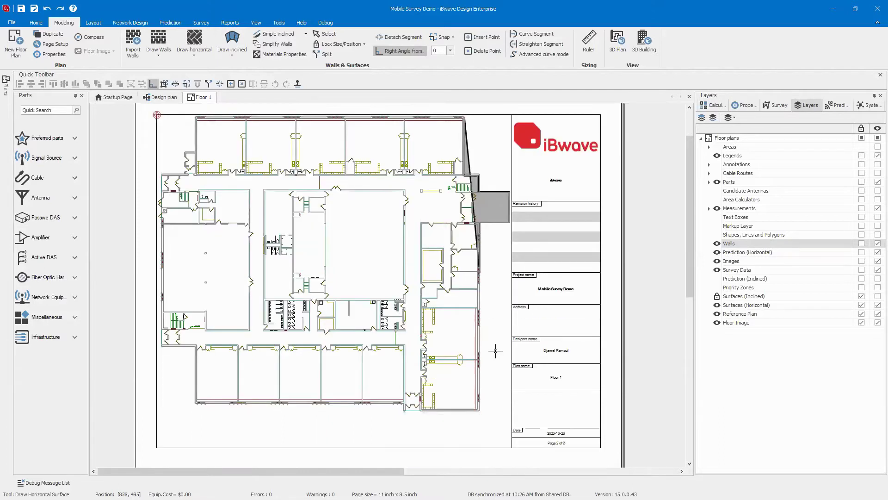
left_click(479, 409)
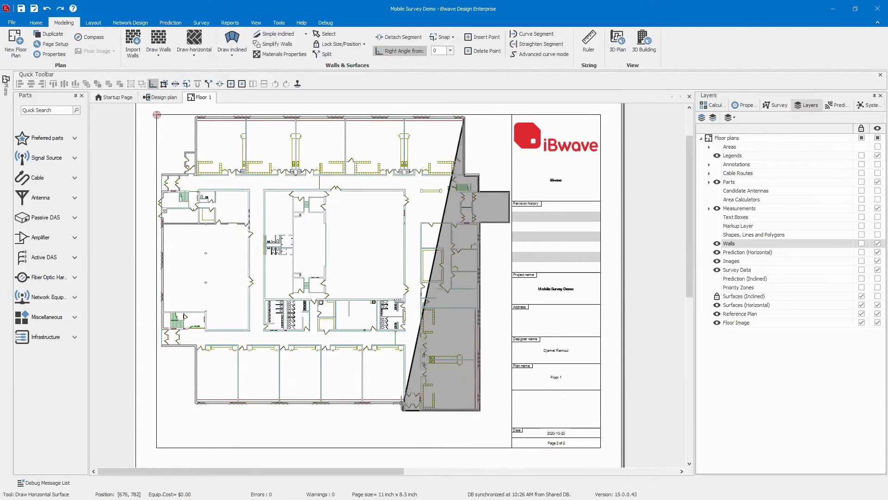
left_click(402, 403)
left_click(195, 402)
left_click(194, 346)
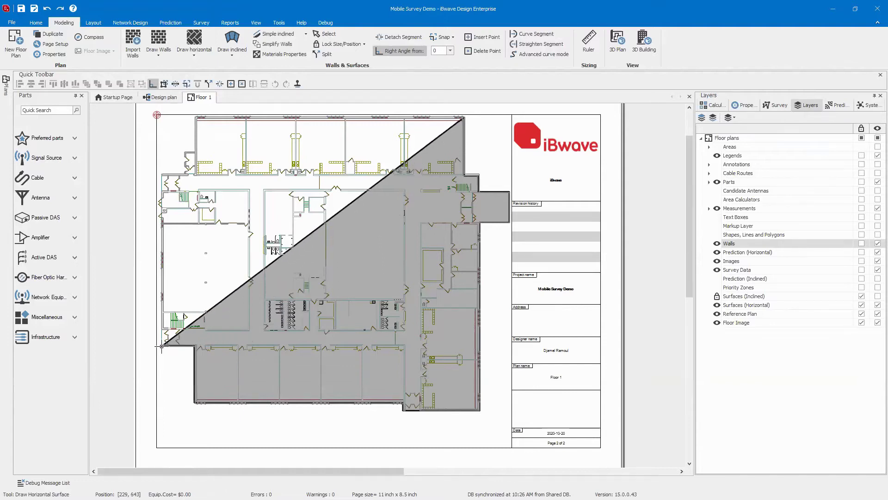
left_click(161, 345)
left_click(161, 175)
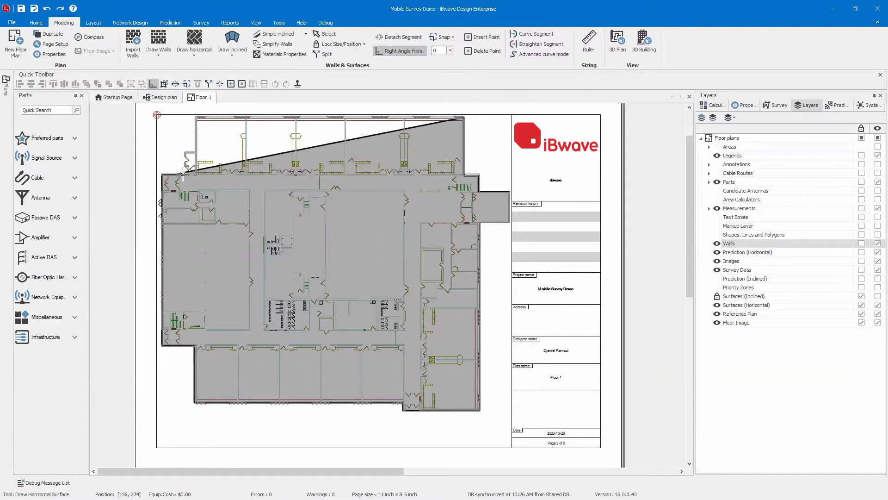
left_click(185, 174)
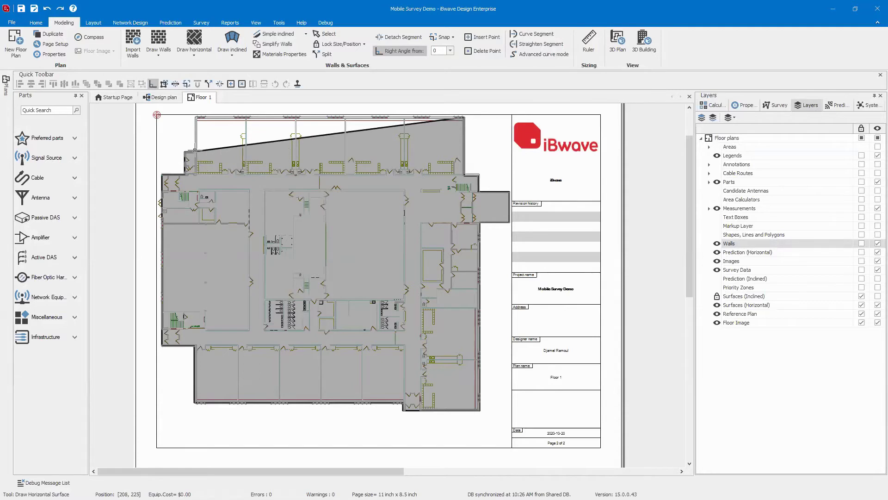
left_click(195, 150)
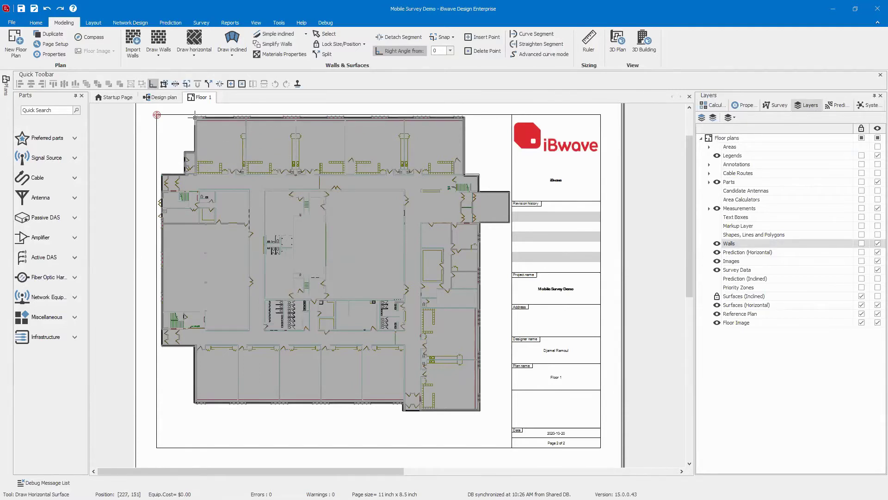
Close the floor surface outline and set it as the prediction area.
right_click(195, 117)
left_click(207, 123)
right_click(347, 242)
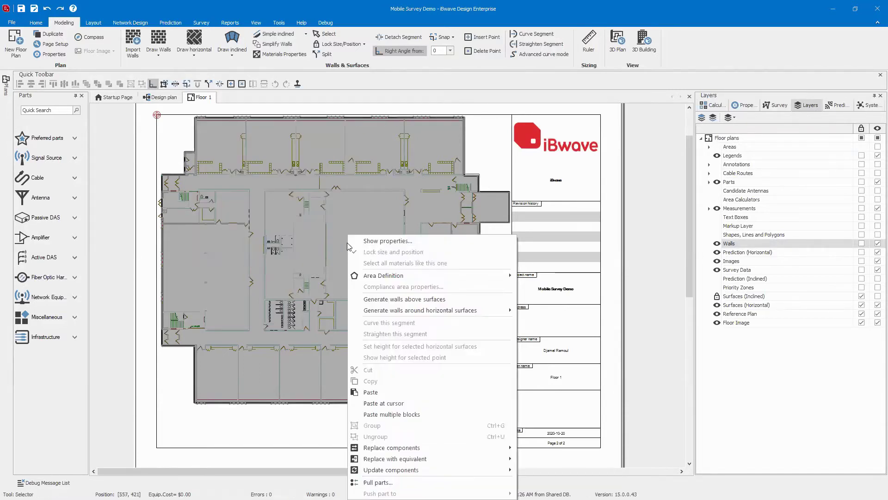
mouse_move(449, 276)
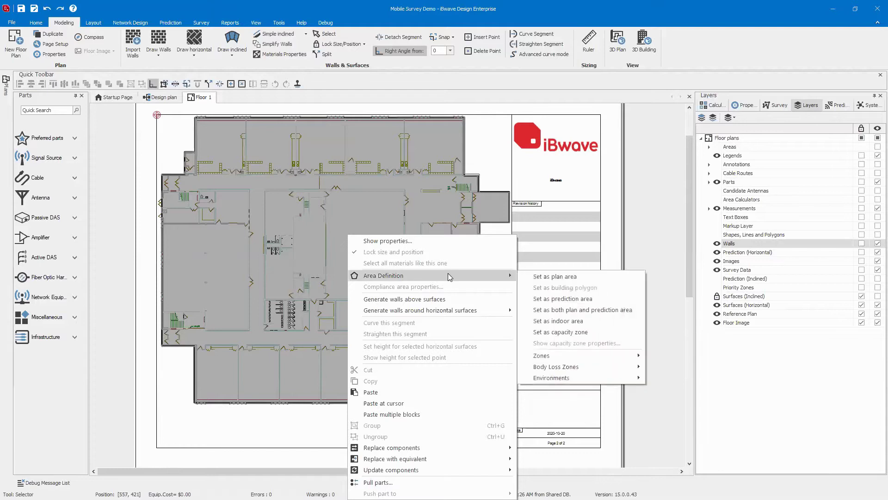
left_click(617, 298)
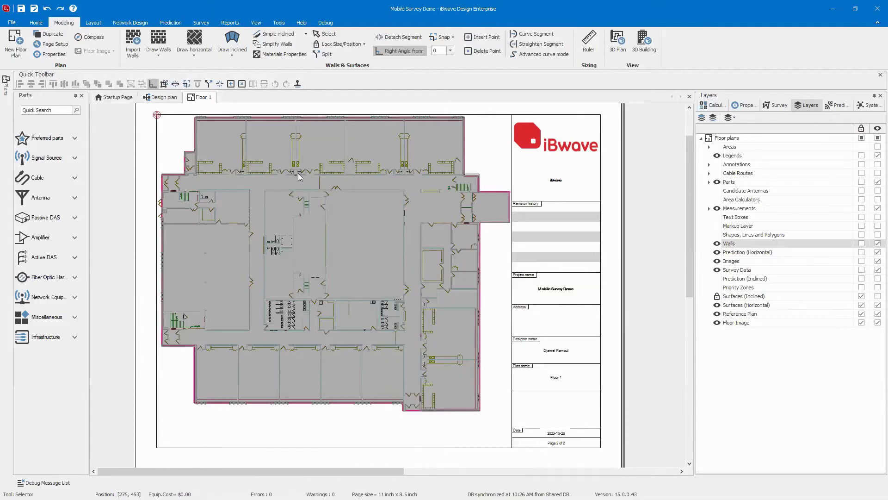
Try the 3D Plan view and dismiss the missing-scale warning.
left_click(620, 44)
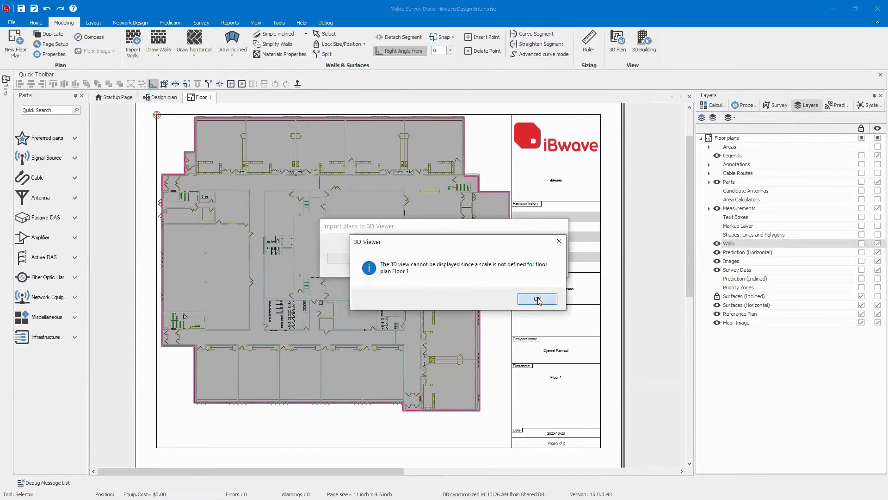
left_click(551, 299)
scroll(502, 197, "up", 1)
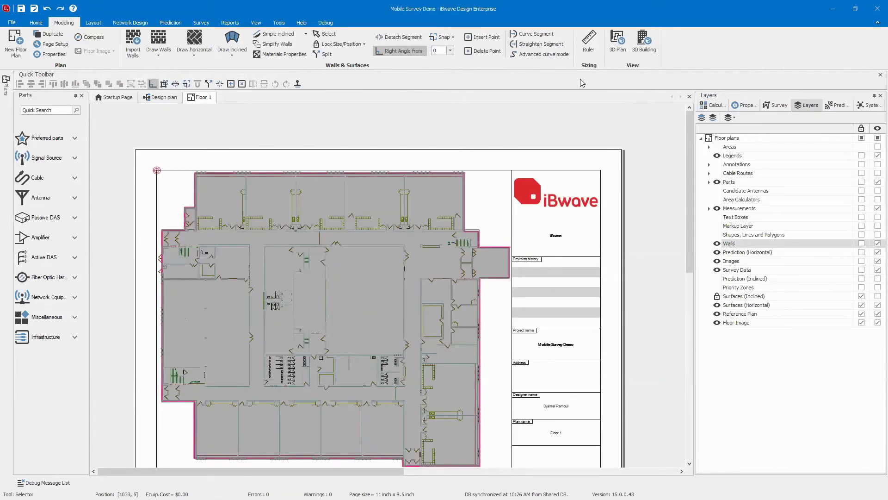
Draw a ruler line across the building's top wall and set its length to 50 m as the plan scale.
left_click(589, 43)
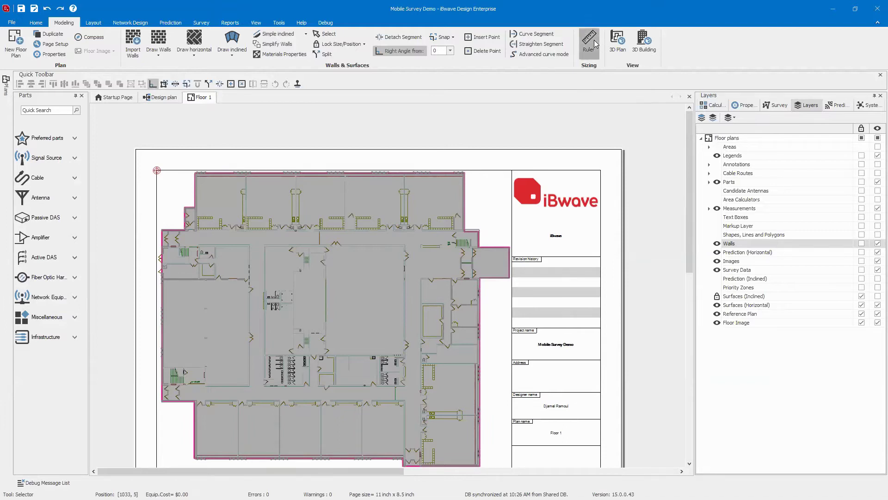
left_click(195, 164)
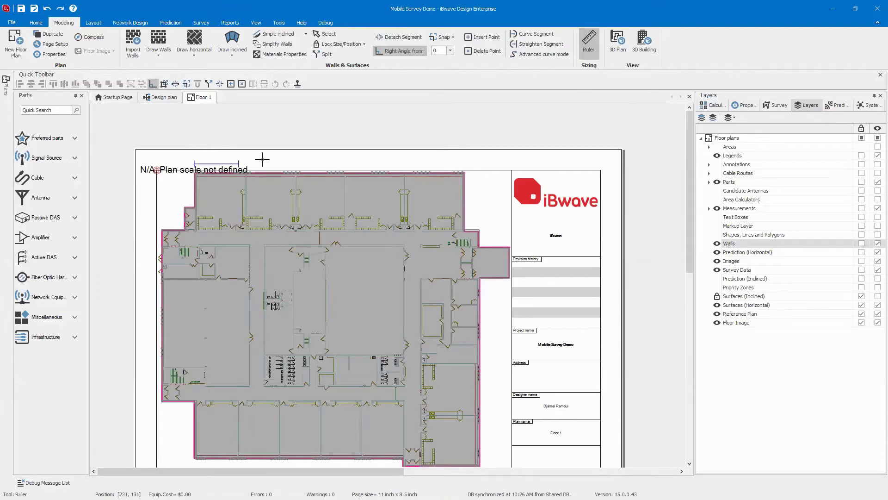
left_click(463, 160)
right_click(463, 162)
left_click(472, 170)
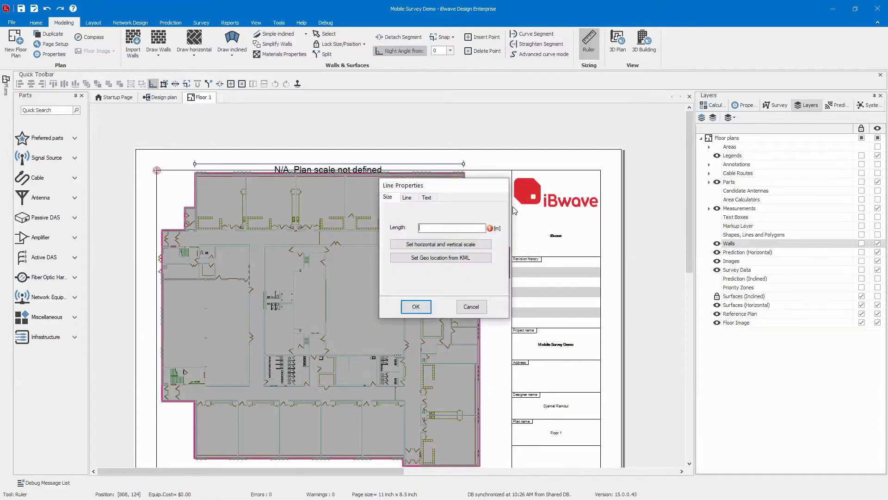
type("50")
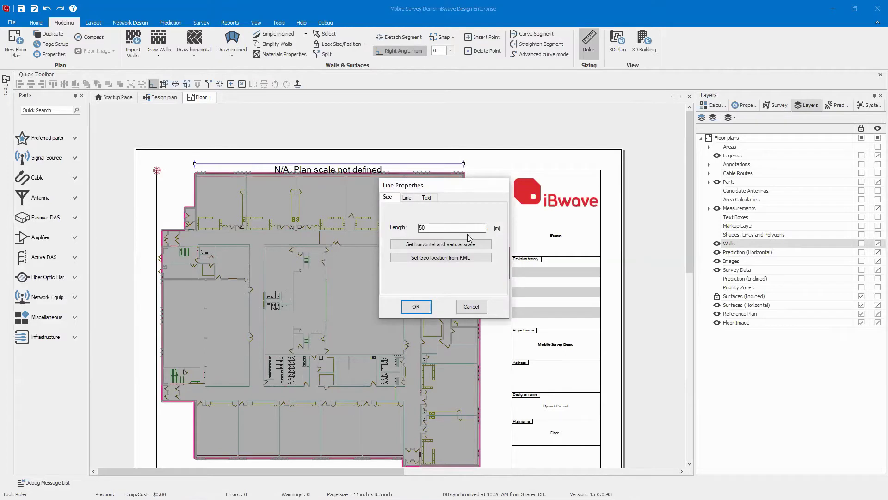
left_click(436, 244)
left_click(416, 306)
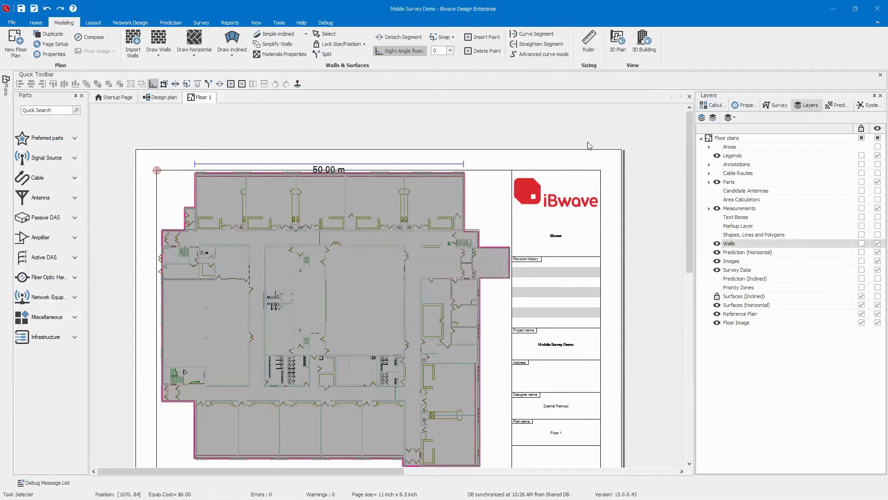
left_click(616, 53)
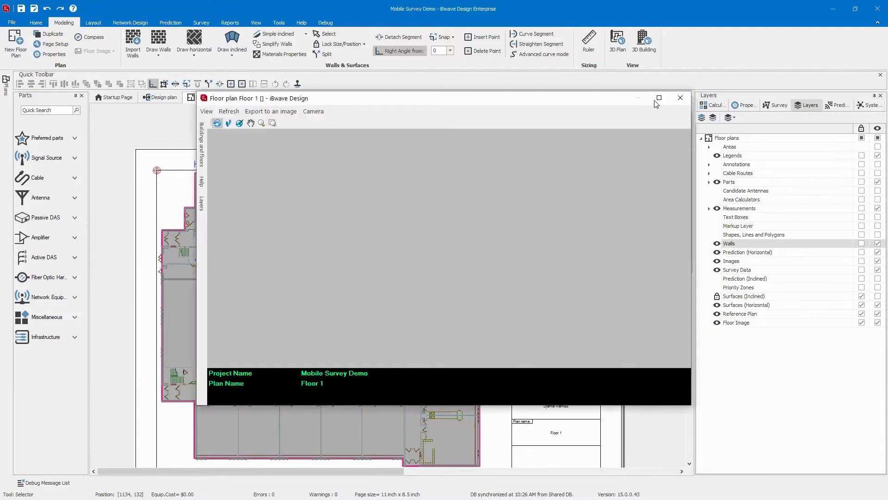
left_click(659, 99)
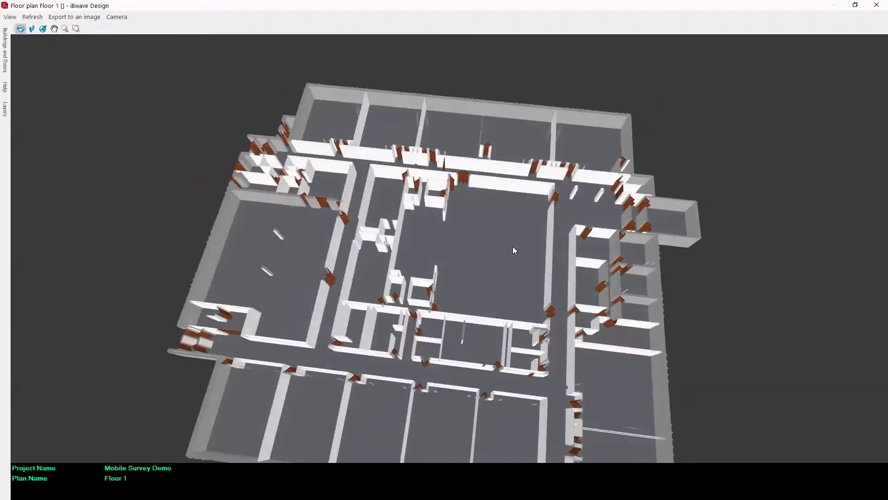
left_click_drag(512, 246, 689, 154)
left_click(875, 6)
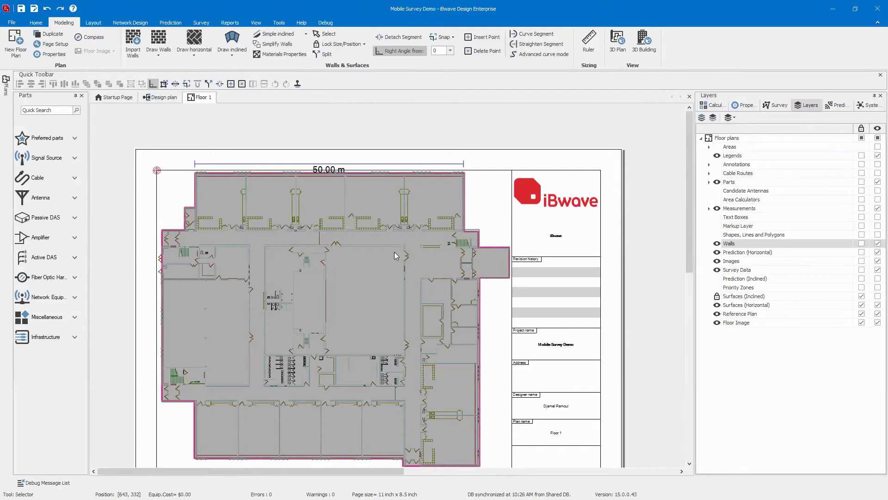
Duplicate Floor 1 into Floor 2 and Floor 3, check Floor 2, then return to Floor 1.
right_click(200, 100)
left_click(263, 161)
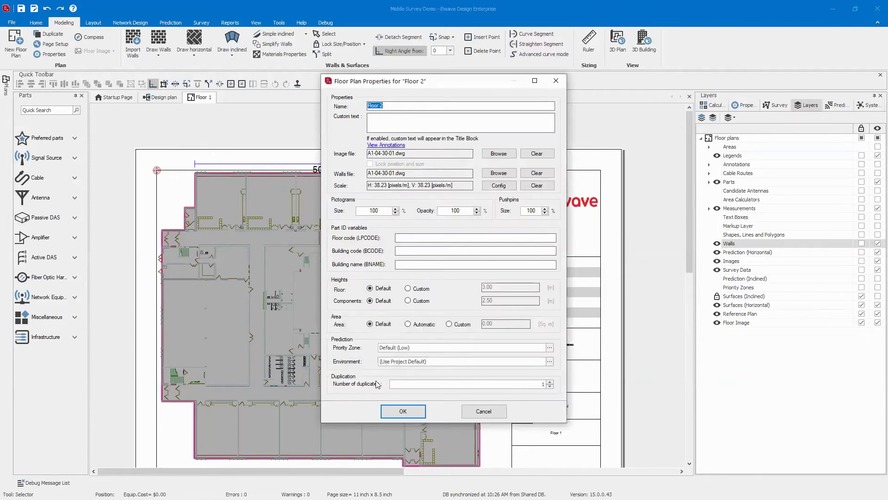
left_click(398, 383)
left_click(403, 411)
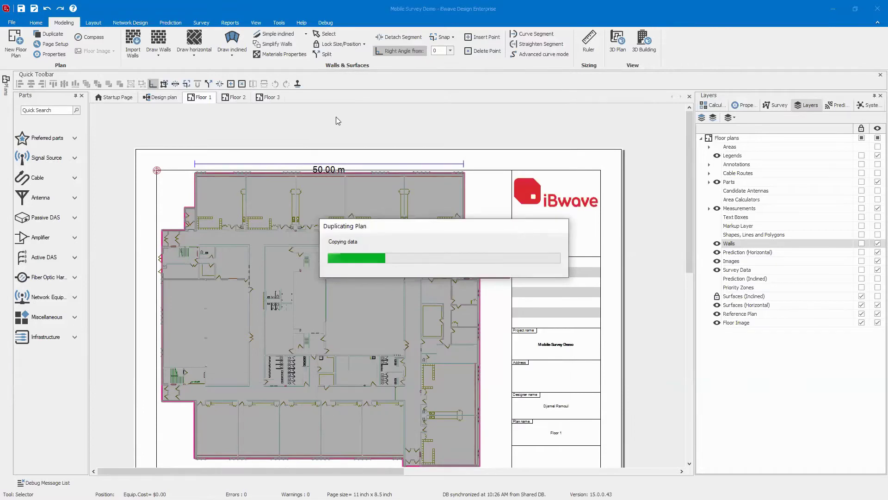
left_click(230, 98)
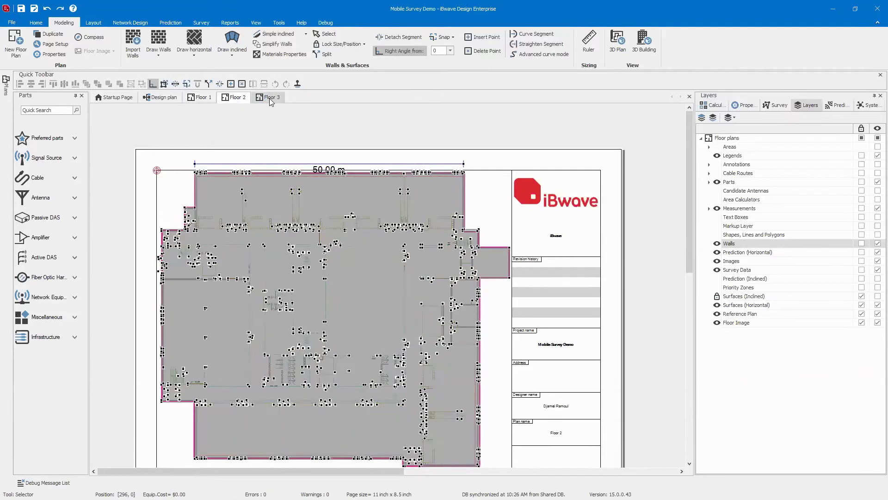
left_click(199, 98)
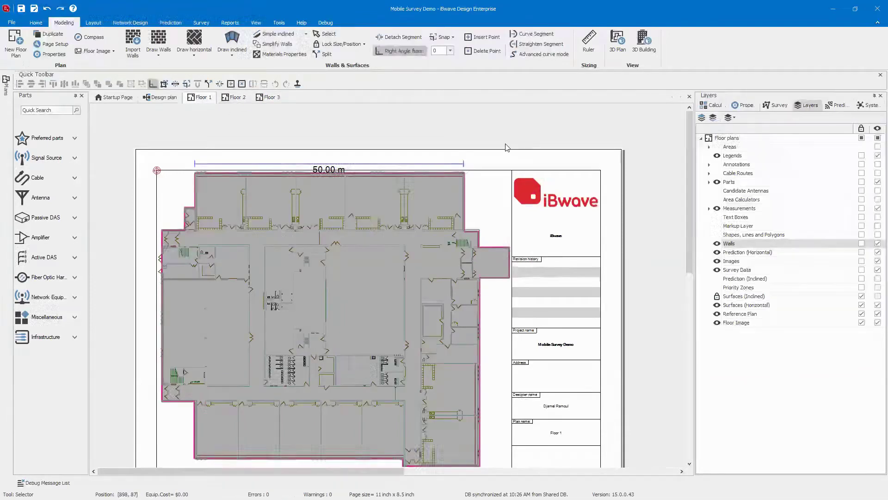
View the stacked three-floor building in full-screen 3D, orbit it, then close the viewer.
left_click(647, 48)
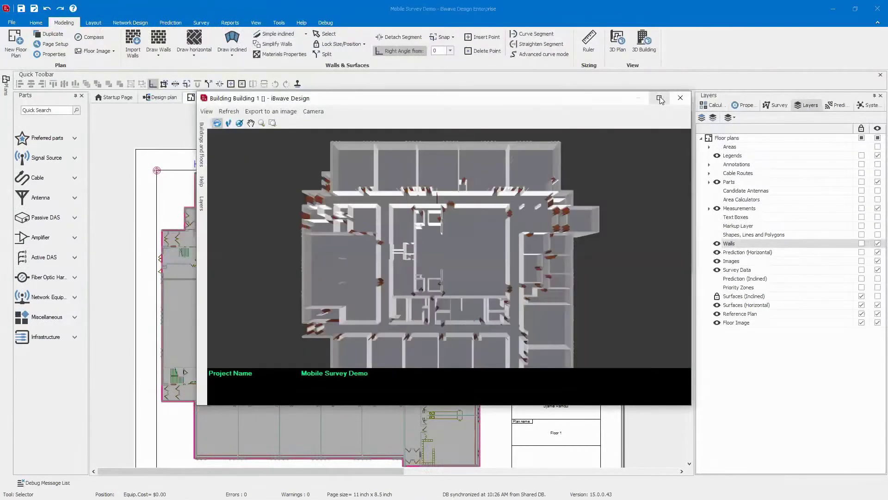
left_click(660, 99)
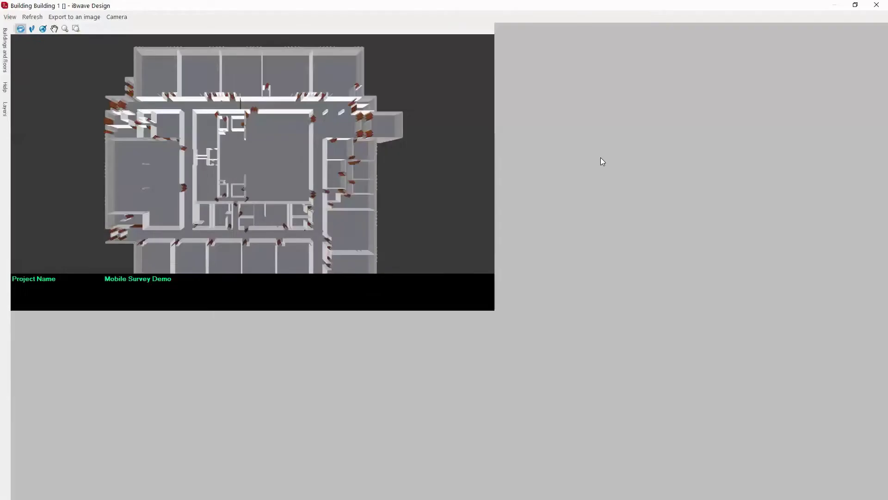
left_click_drag(502, 298, 290, 222)
mouse_move(439, 287)
left_mouse_down()
mouse_move(477, 276)
mouse_move(449, 281)
left_mouse_up()
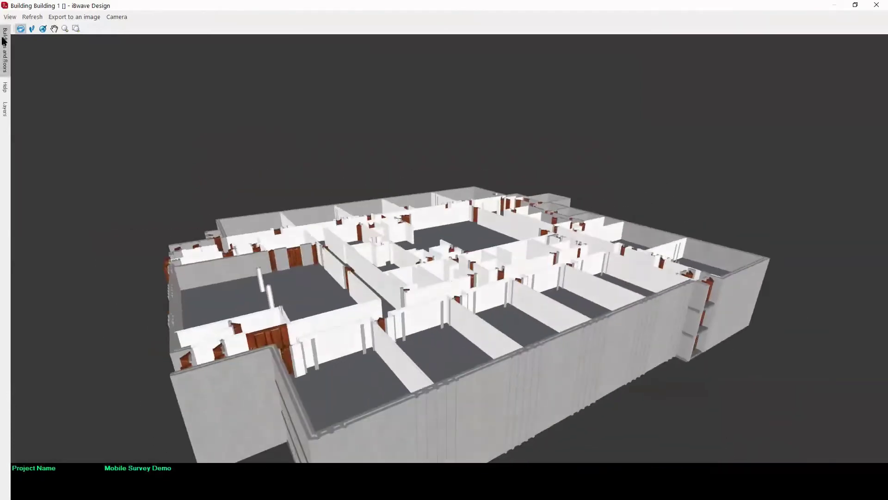
mouse_move(6, 46)
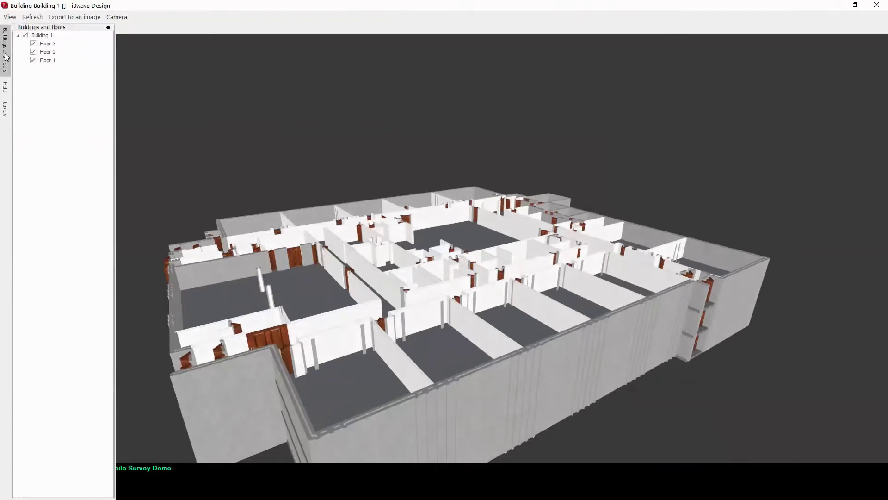
mouse_move(4, 111)
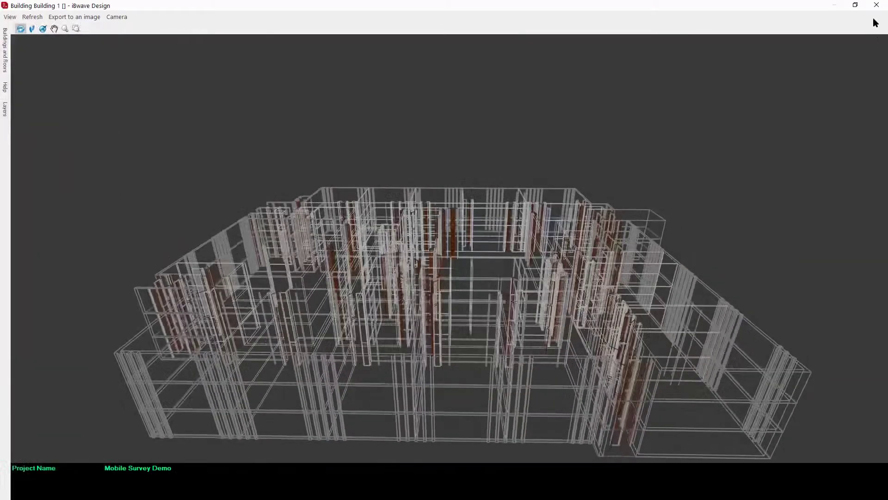
left_click(876, 5)
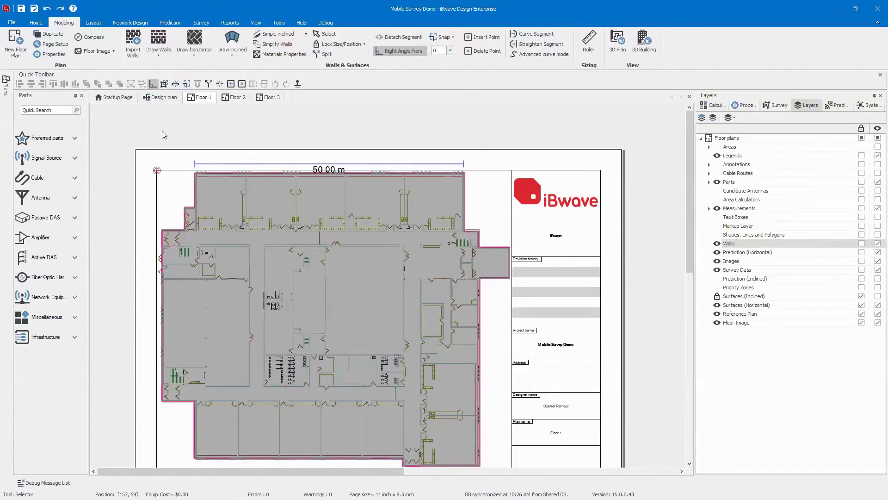
Look at Tools > Options without changes, then go to File for Save to Server.
left_click(279, 22)
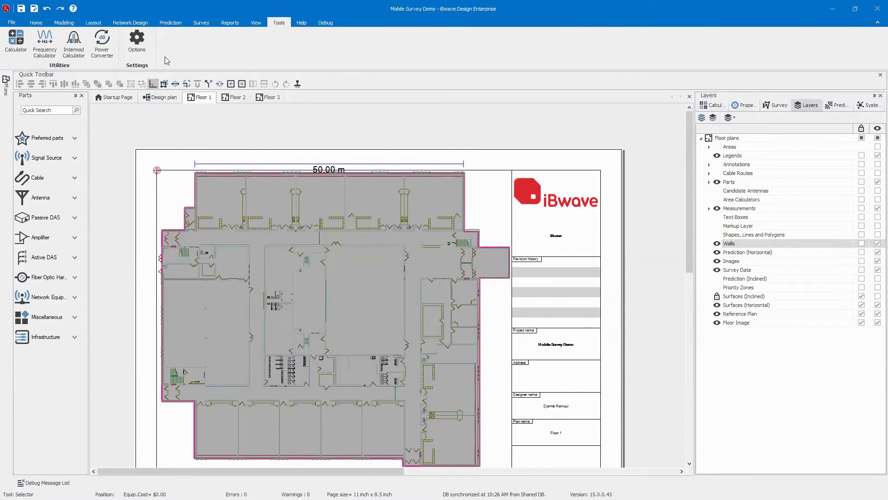
left_click(137, 42)
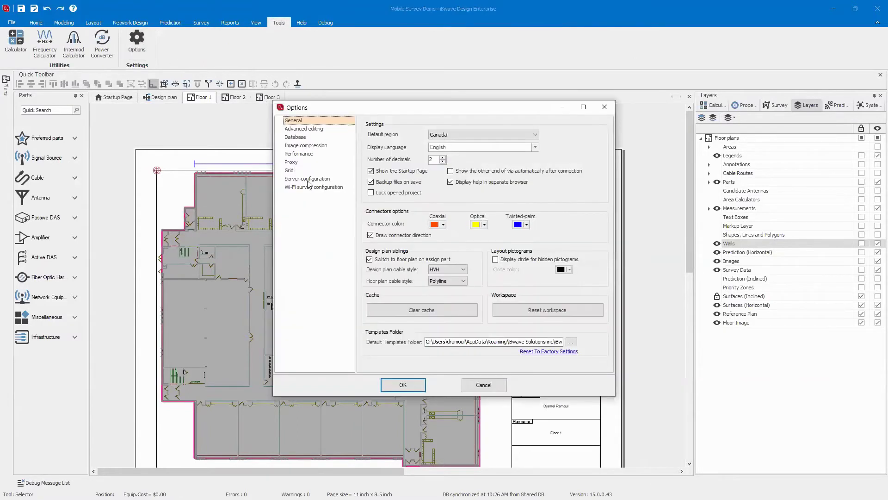
left_click(481, 384)
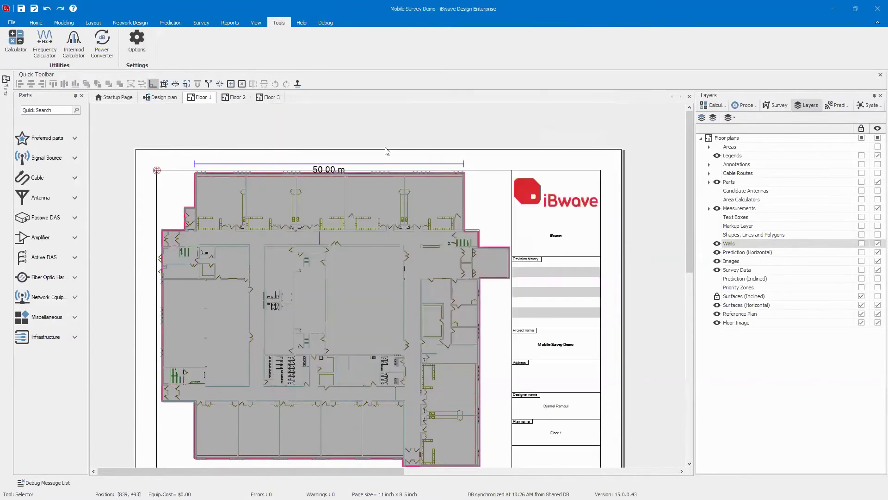
left_click(13, 24)
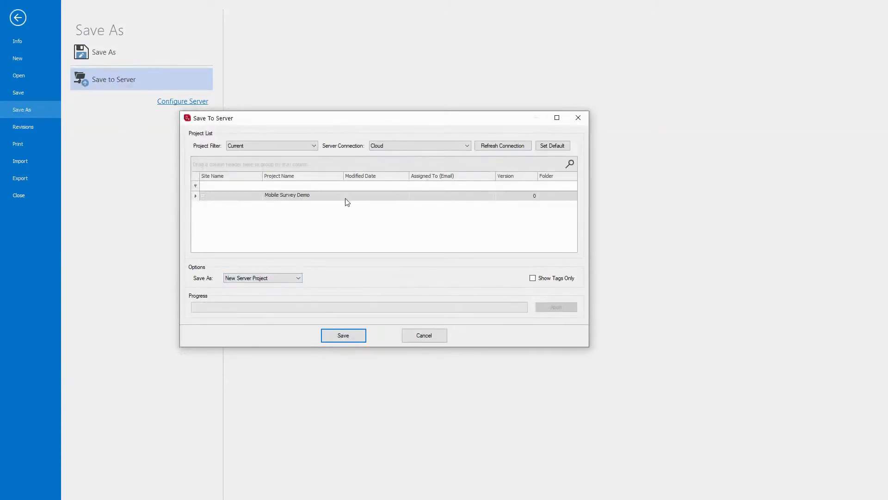
Save as a new server project with type Office Building and comment 'Floor Plan Creation'.
left_click(356, 337)
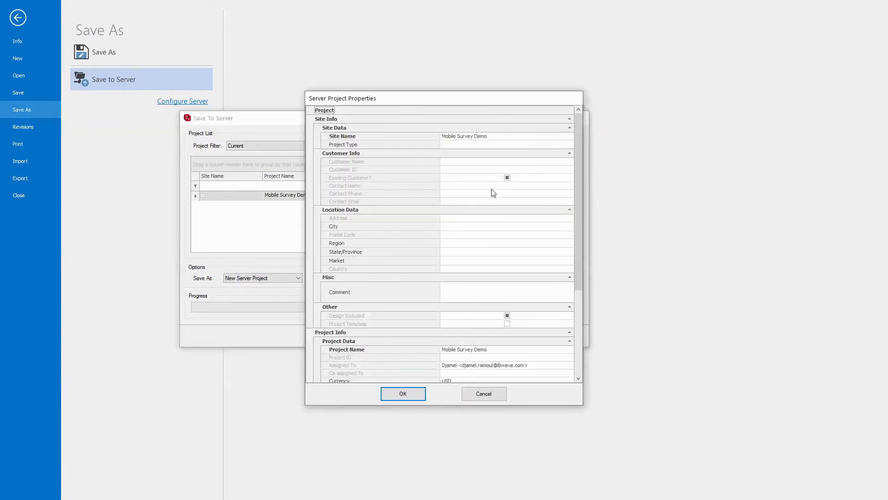
left_click(473, 143)
left_click(473, 144)
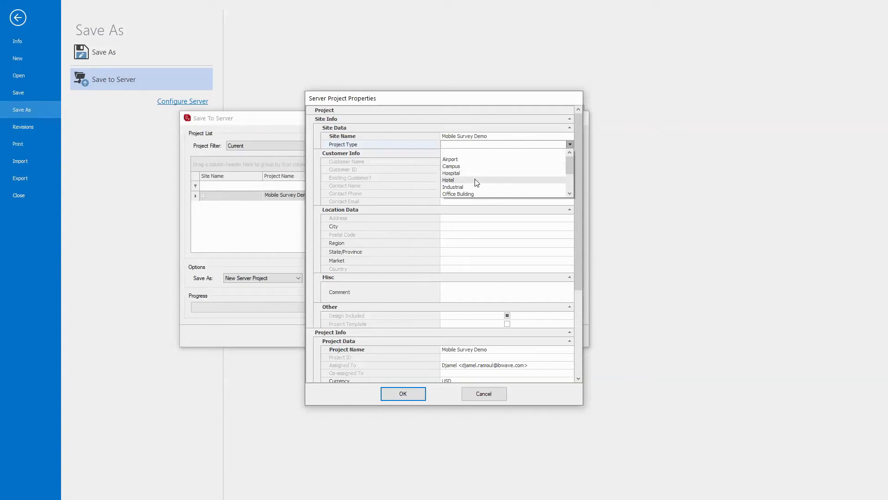
left_click(475, 194)
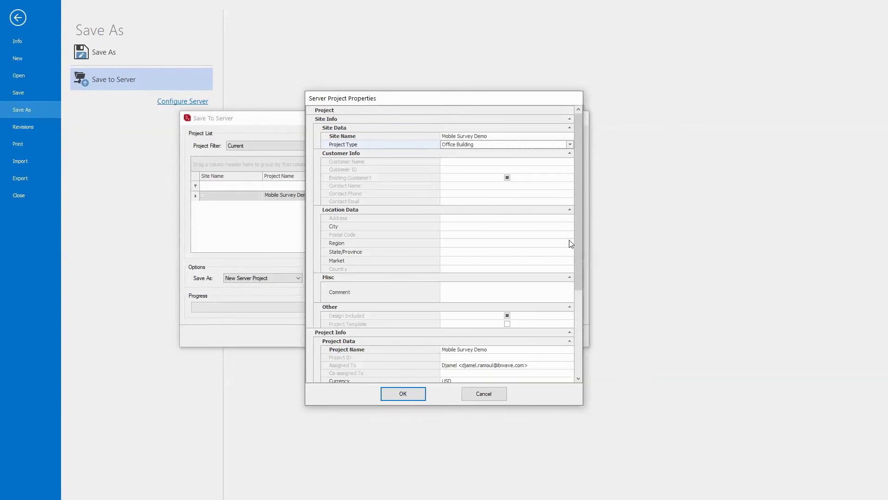
left_click_drag(578, 233, 576, 246)
left_click(500, 272)
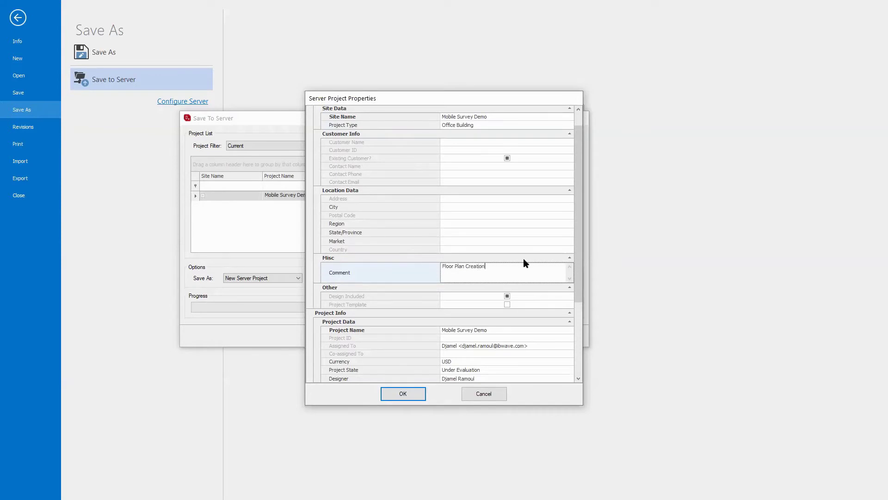
left_click_drag(579, 271, 582, 297)
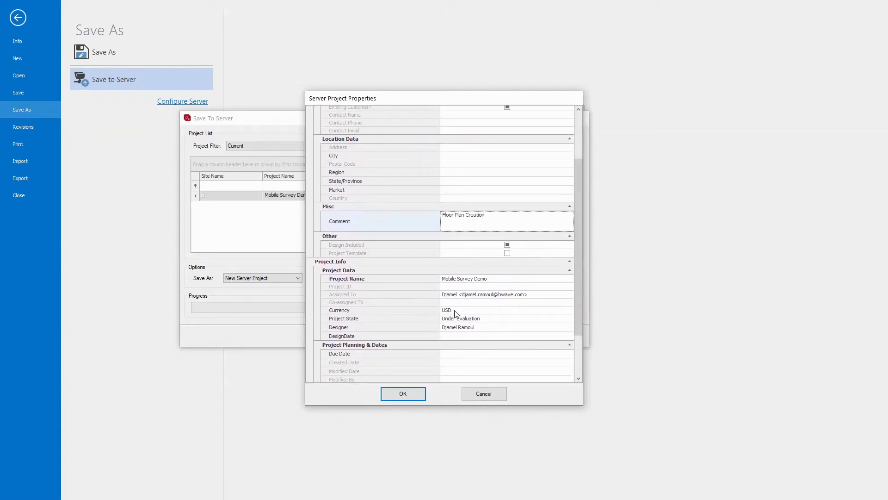
left_click_drag(579, 301, 578, 200)
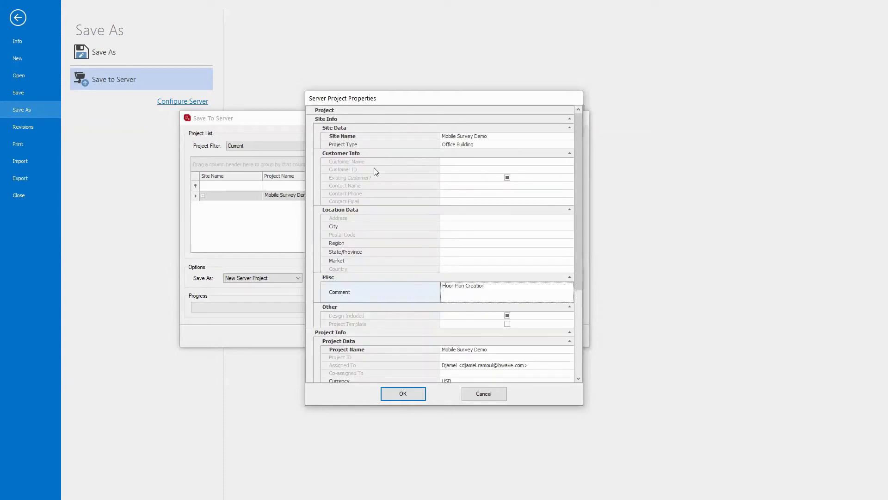
left_click(412, 395)
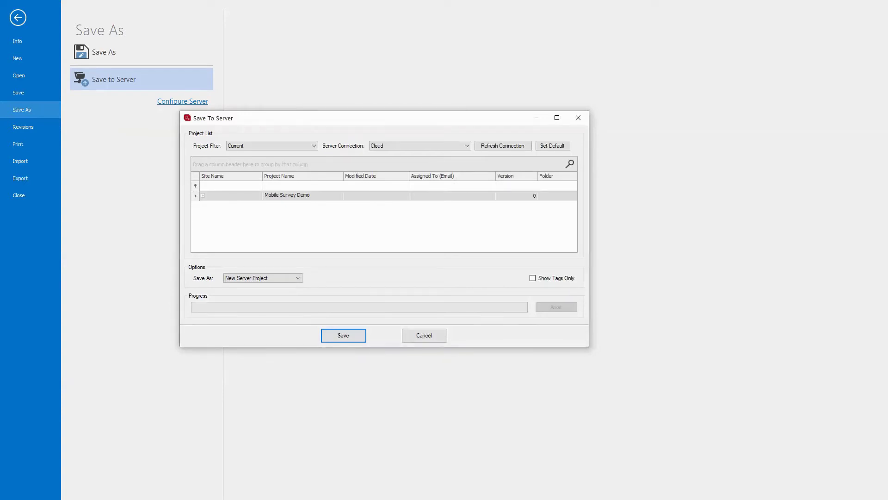
Dismiss the saved-to-server message and open the Mobile Survey Demo site from My Projects.
key("Return")
left_click(517, 298)
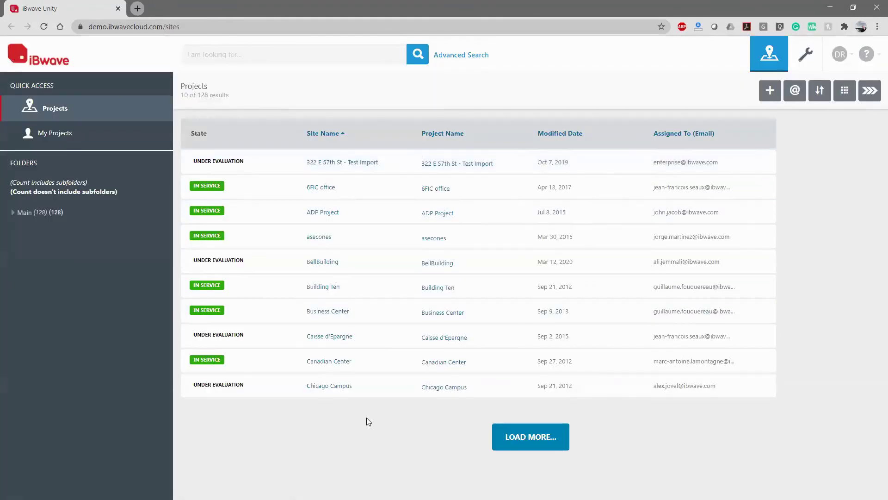
left_click(51, 134)
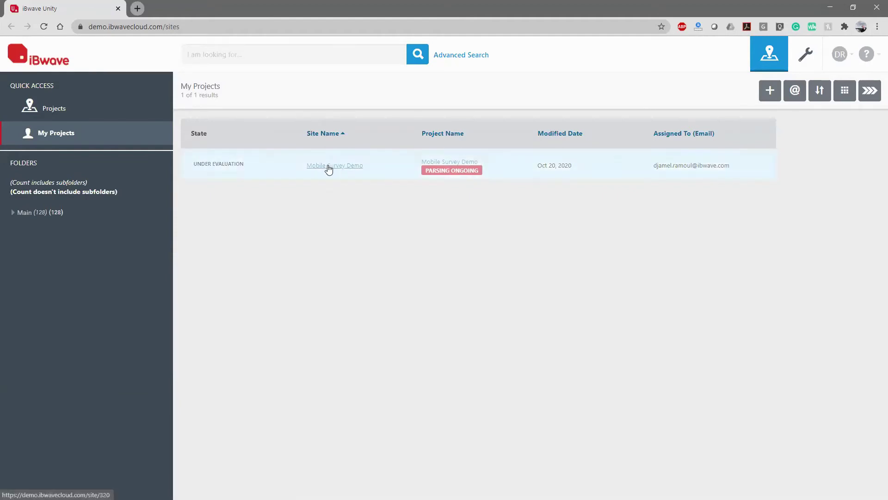
left_click(327, 165)
Review the site's project information and site information sections.
scroll(245, 215, "down", 4)
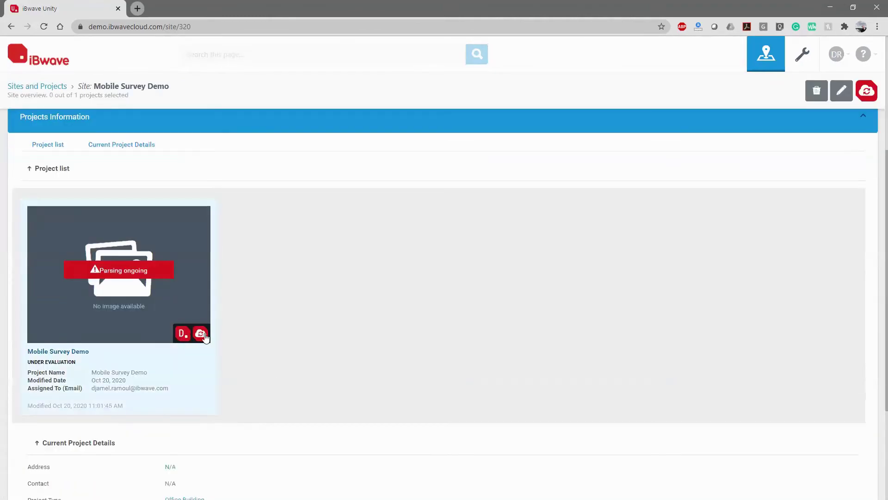
scroll(331, 265, "down", 3)
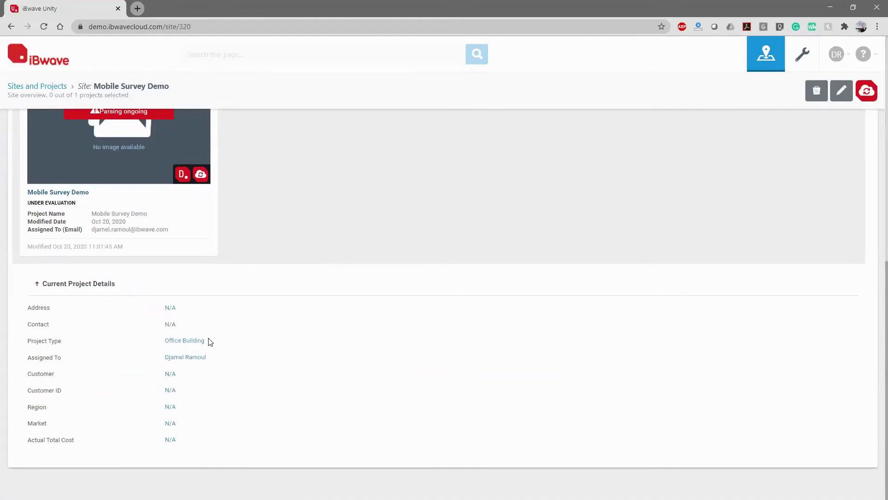
scroll(273, 320, "up", 7)
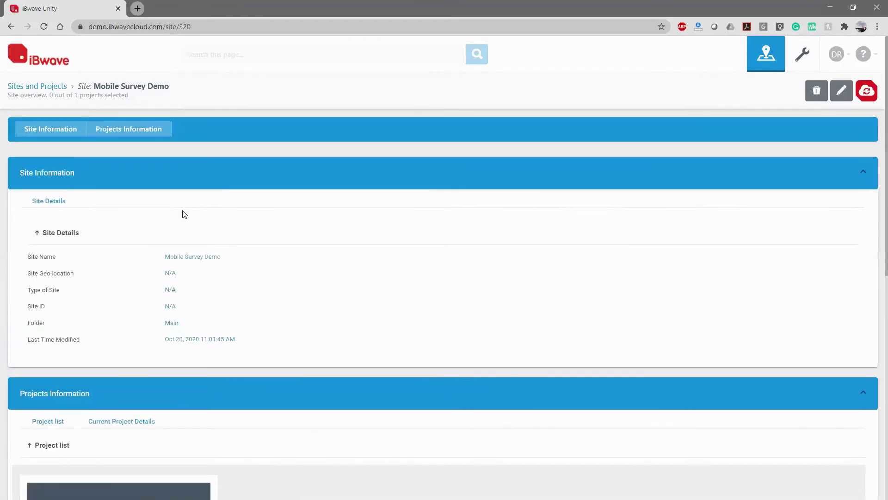
left_click(129, 129)
scroll(305, 234, "down", 3)
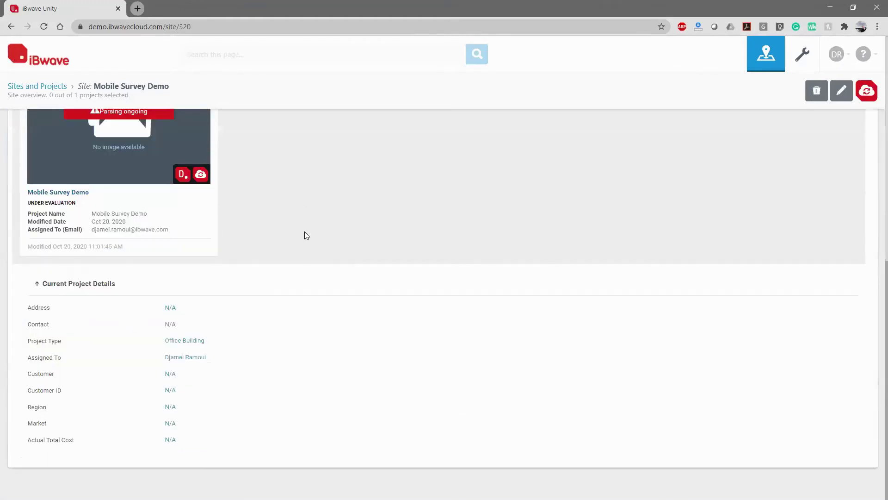
scroll(304, 232, "up", 10)
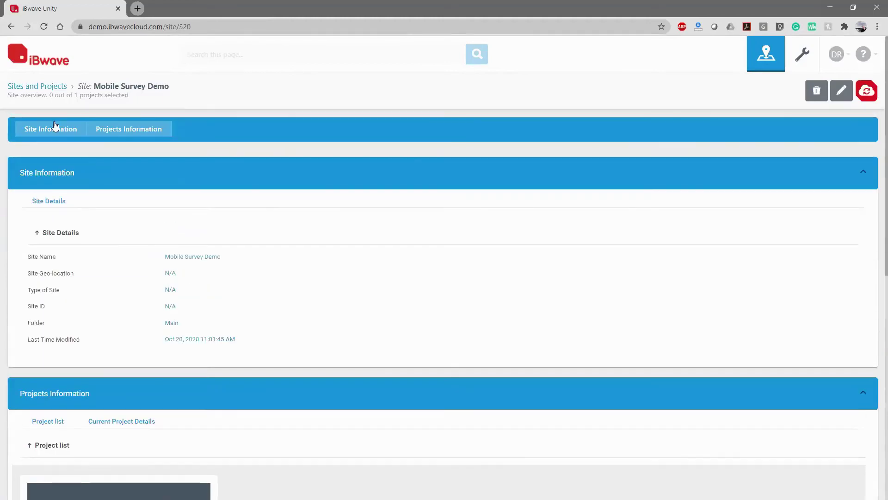
left_click(55, 125)
scroll(476, 223, "down", 4)
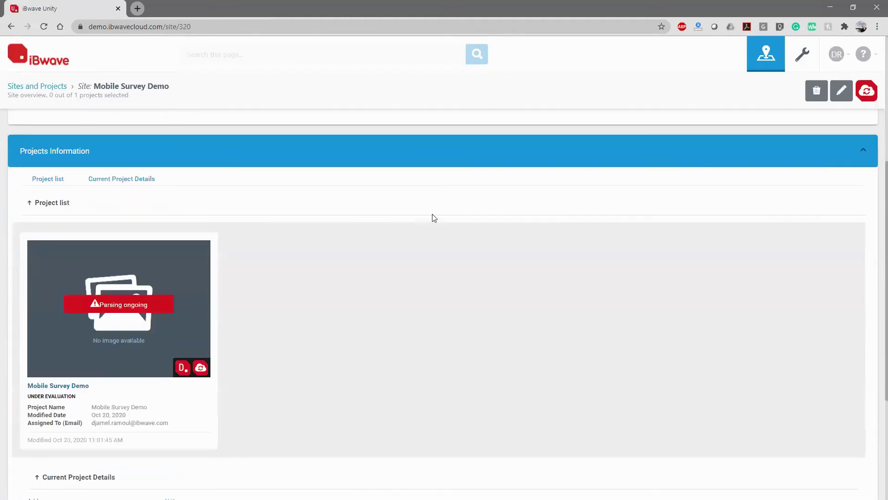
scroll(434, 217, "down", 3)
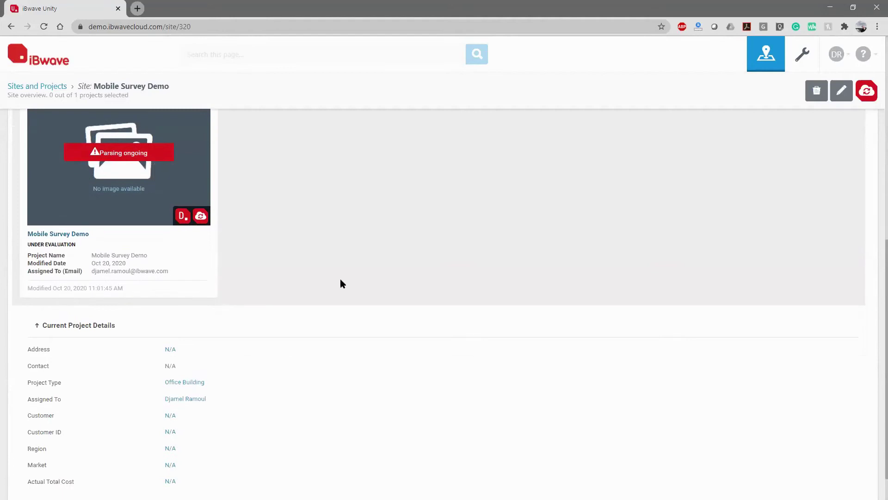
scroll(340, 279, "up", 6)
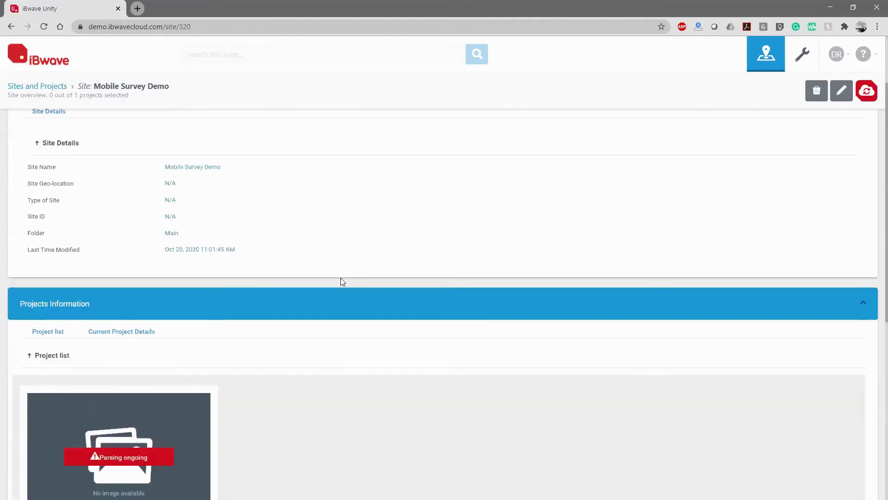
Open the site's drive and list the Mobile Survey Demo project's .ibw and .ibwm files.
left_click(867, 93)
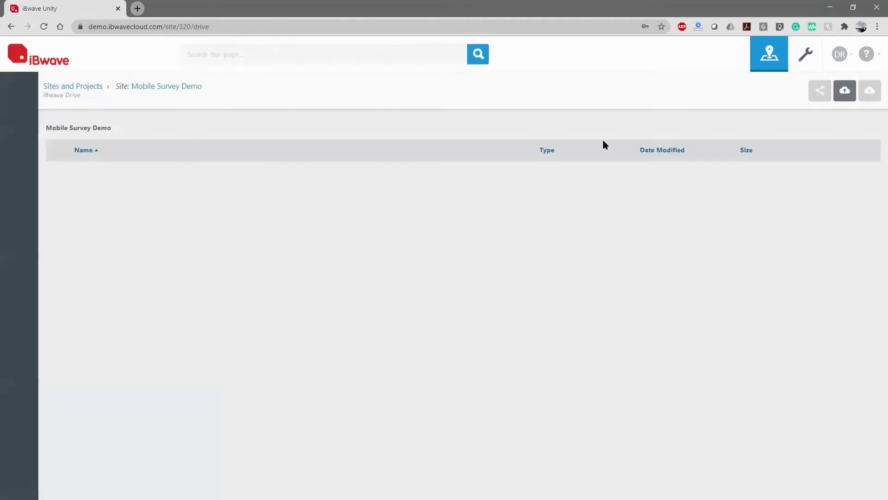
left_click(122, 175)
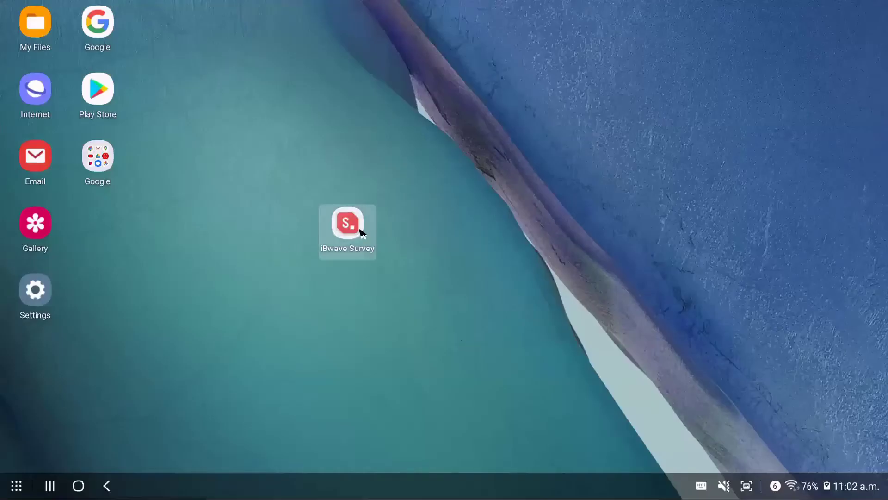
Launch iBwave Survey on the tablet, maximize it, and restart it full-screen.
double_click(353, 229)
double_click(356, 239)
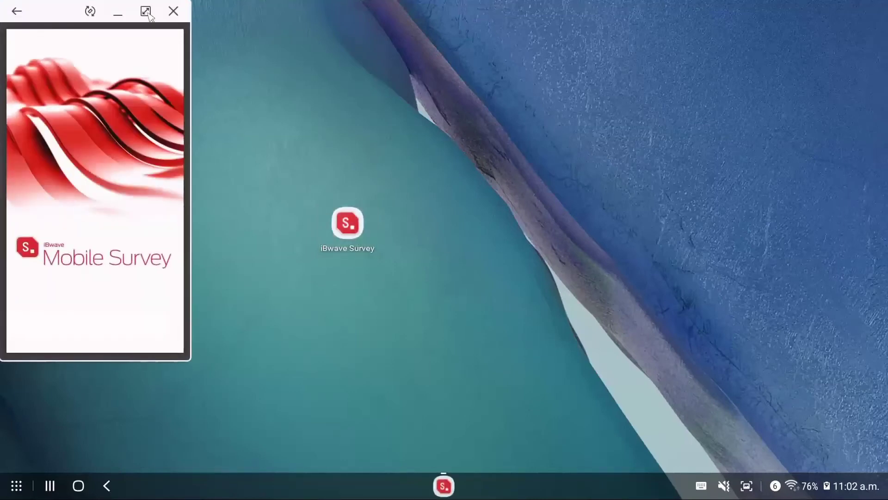
left_click(146, 12)
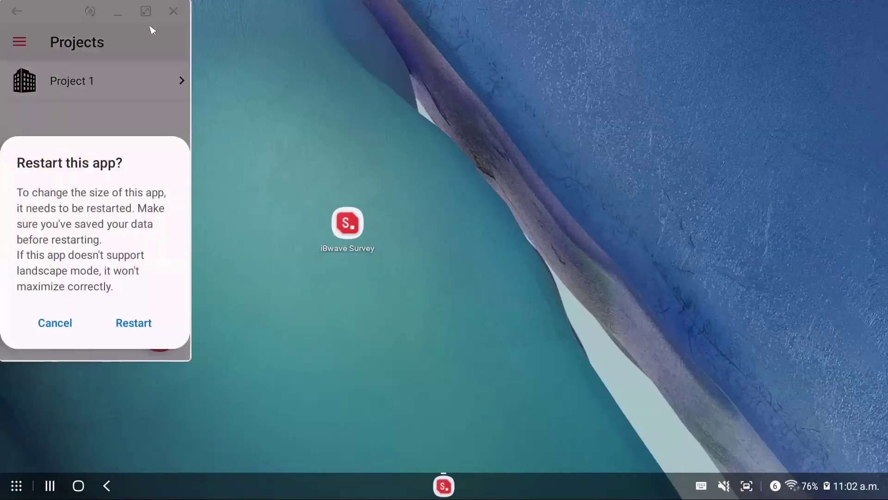
left_click(134, 324)
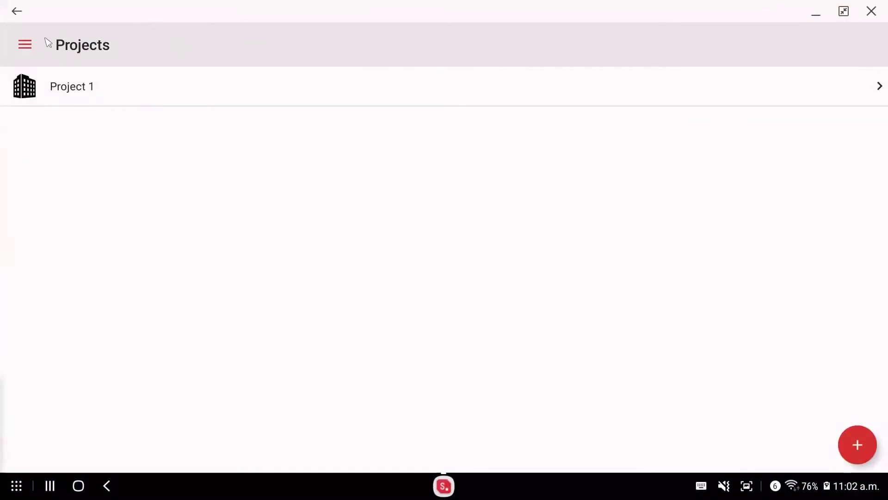
Set the app's server URL in Settings to demo.ibwavecloud.com.
left_click(31, 49)
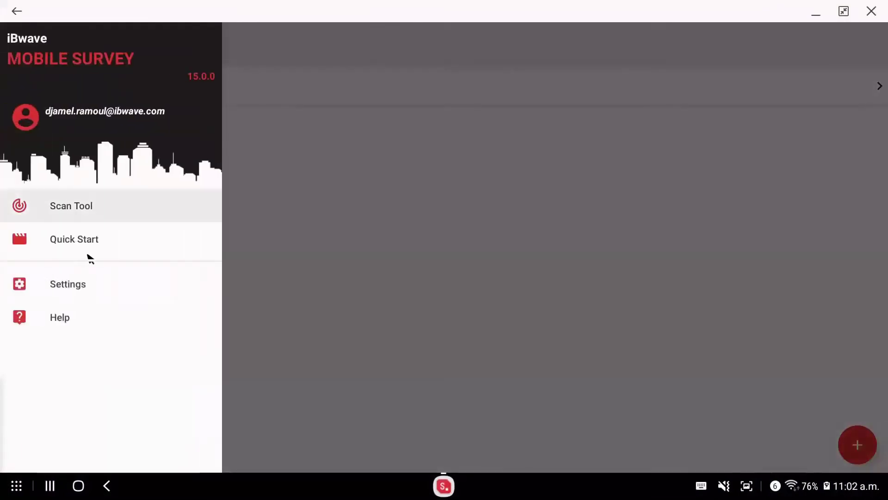
left_click(90, 287)
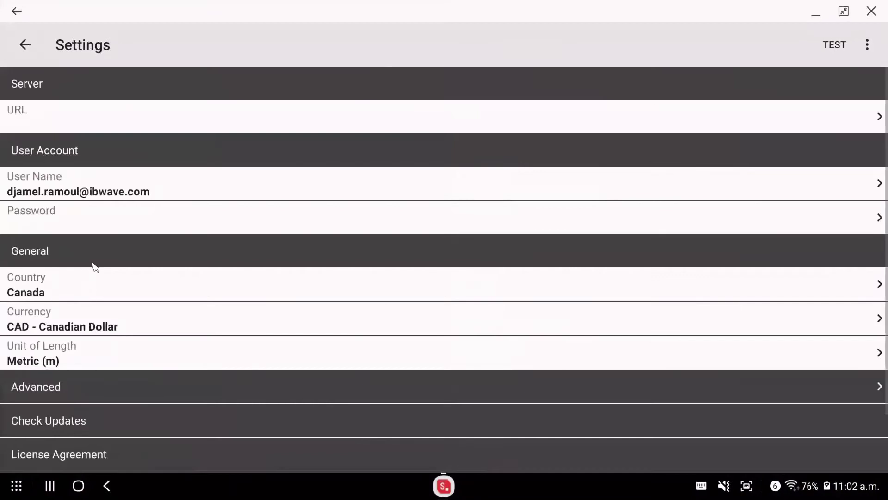
left_click(65, 123)
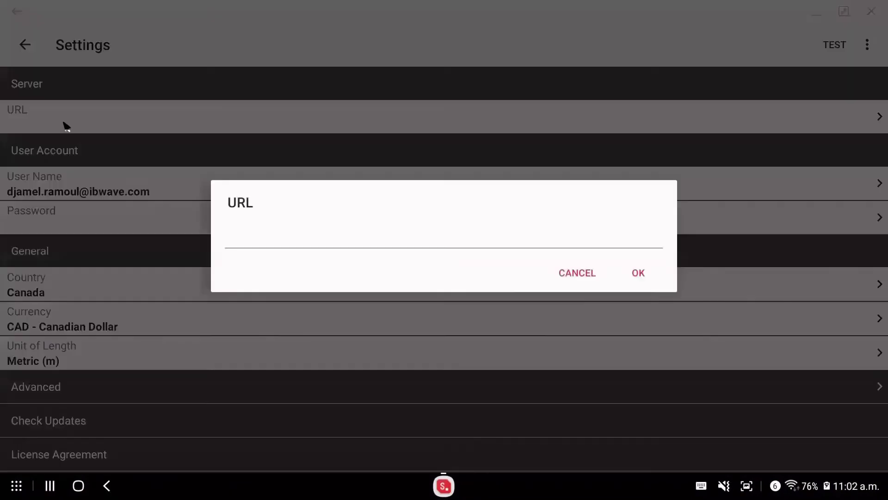
left_click(292, 238)
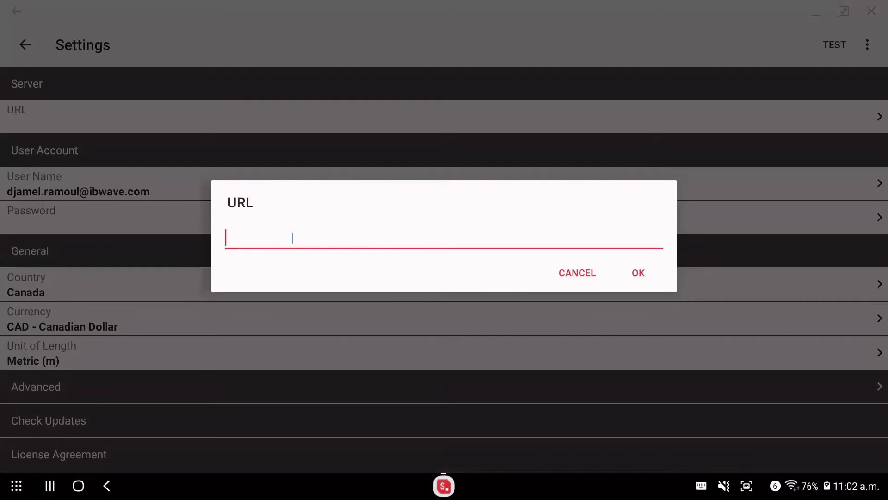
type("demo.ibwavecloud.com")
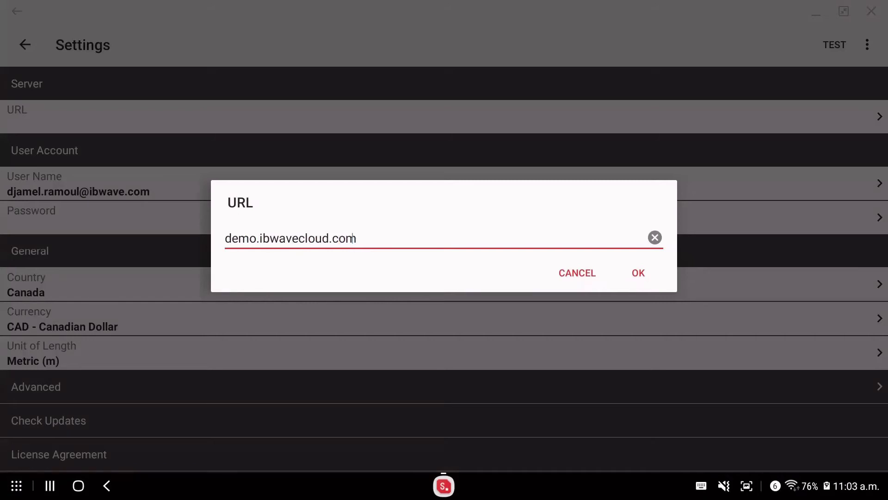
left_click(639, 273)
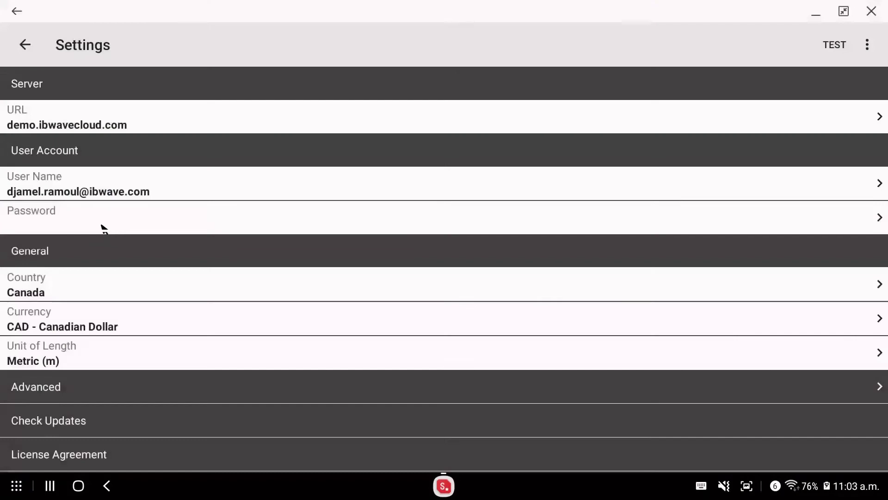
Paste the account password and test the server connection successfully.
left_click(103, 228)
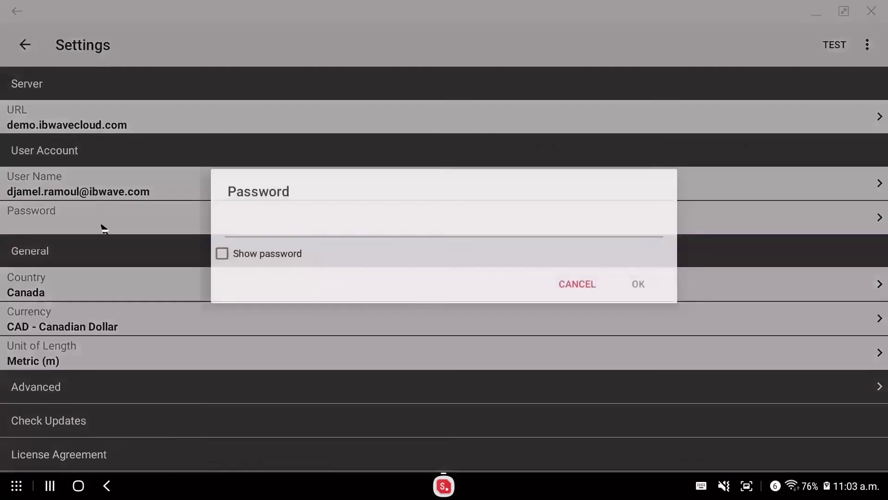
key("ctrl+v")
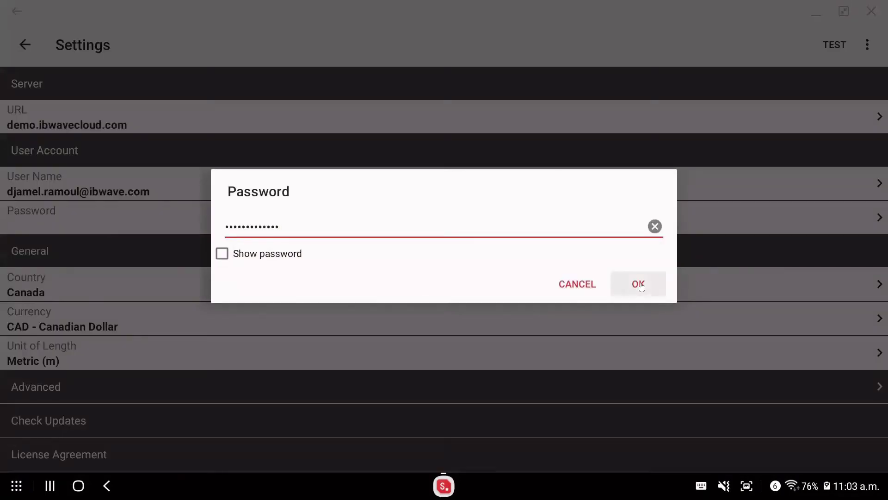
left_click(640, 285)
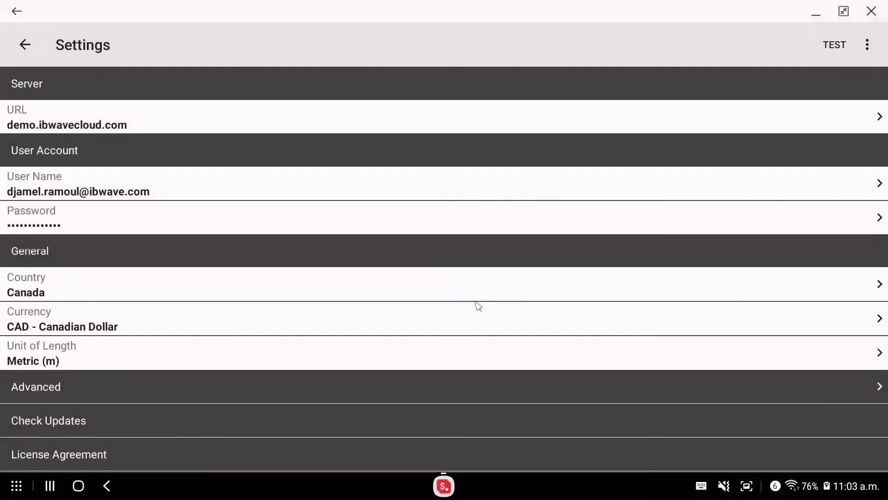
left_click(837, 46)
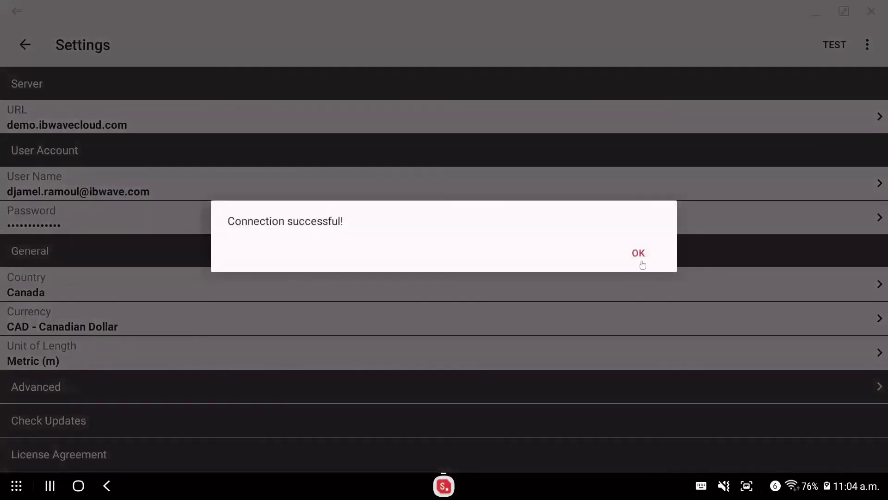
left_click(640, 253)
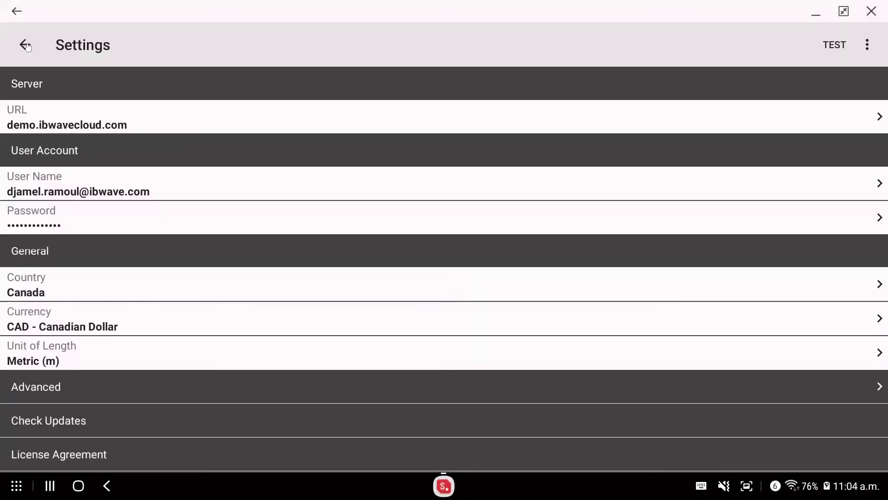
Download the only available version of Mobile Survey Demo from My Projects on the server.
left_click(26, 45)
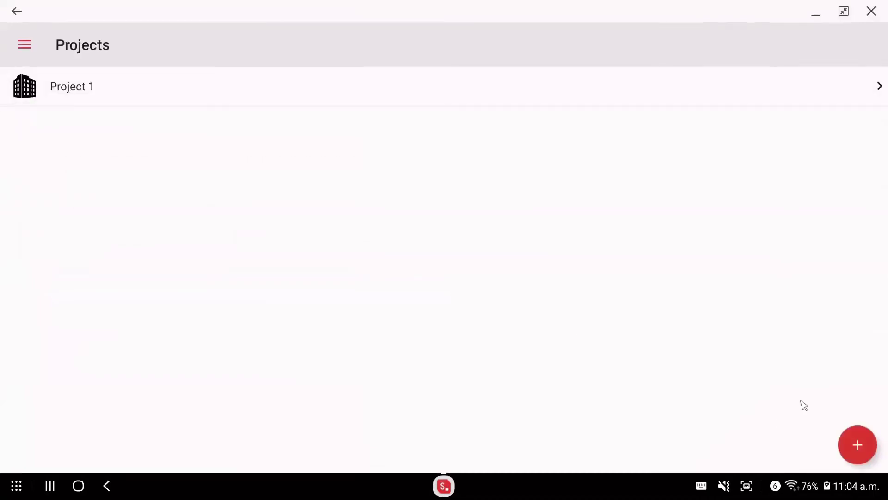
left_click(859, 451)
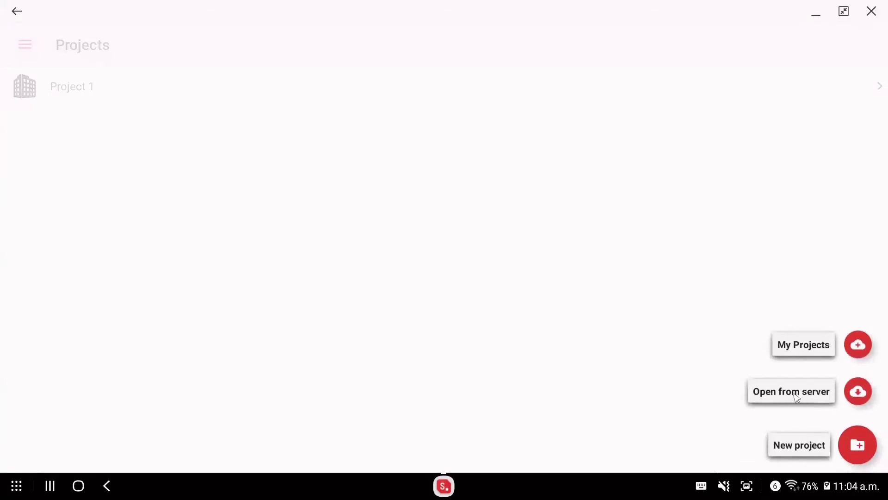
left_click(807, 349)
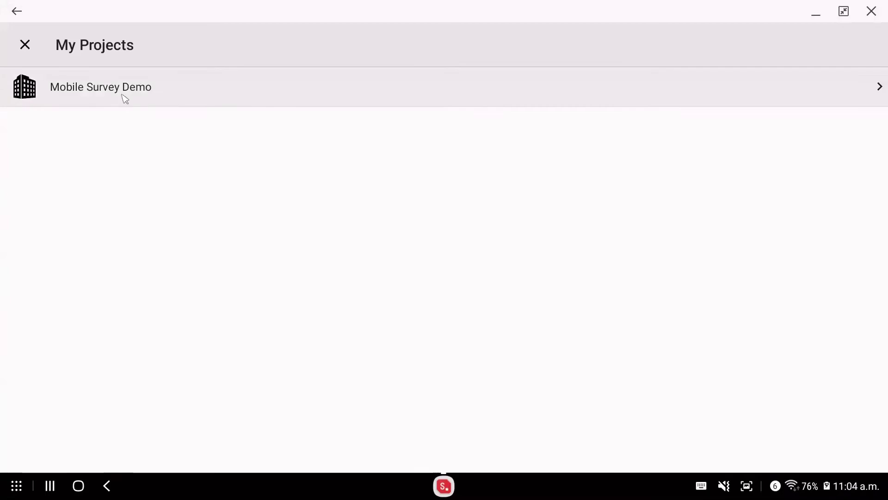
left_click(125, 98)
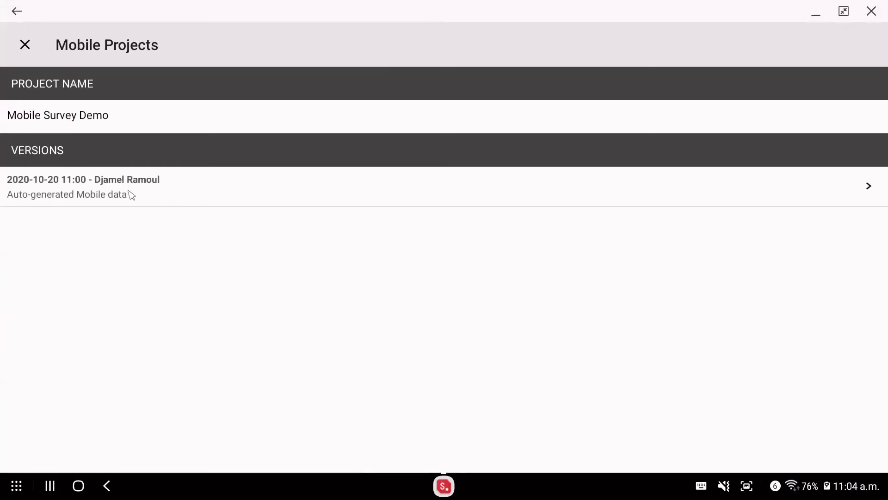
left_click(131, 195)
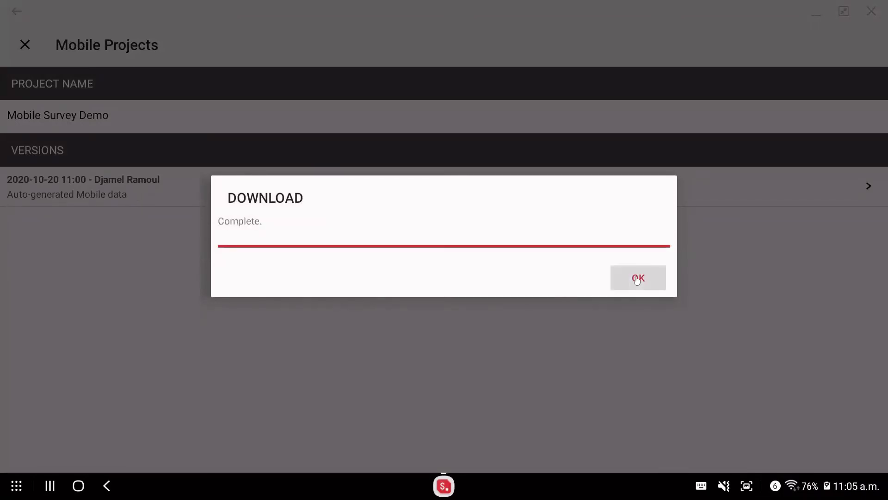
left_click(637, 278)
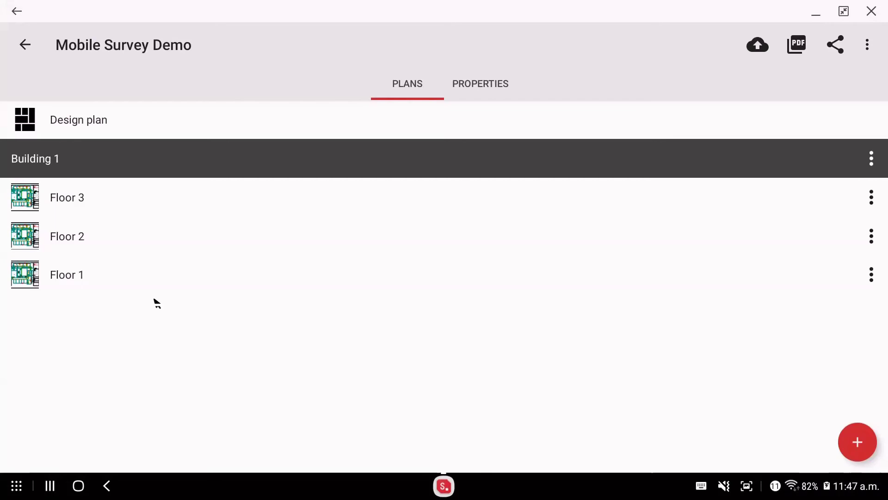
Check the Project Information under Properties, then go back to the Plans list.
left_click(477, 92)
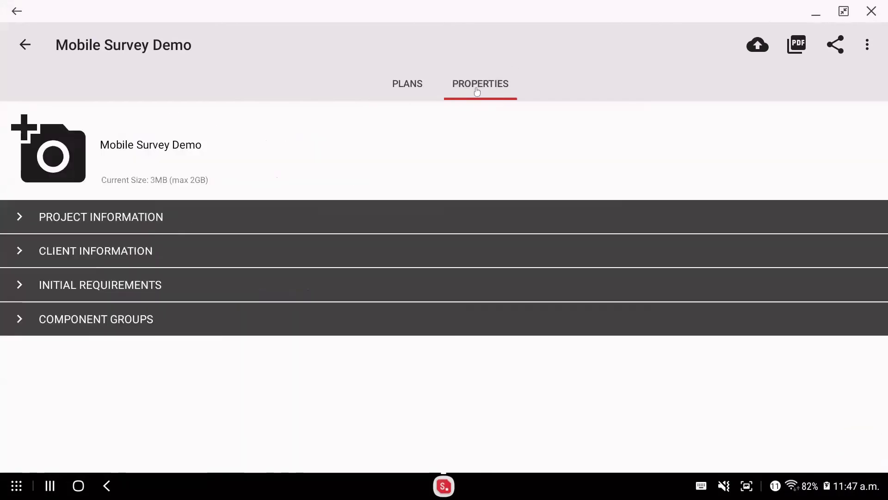
left_click(116, 217)
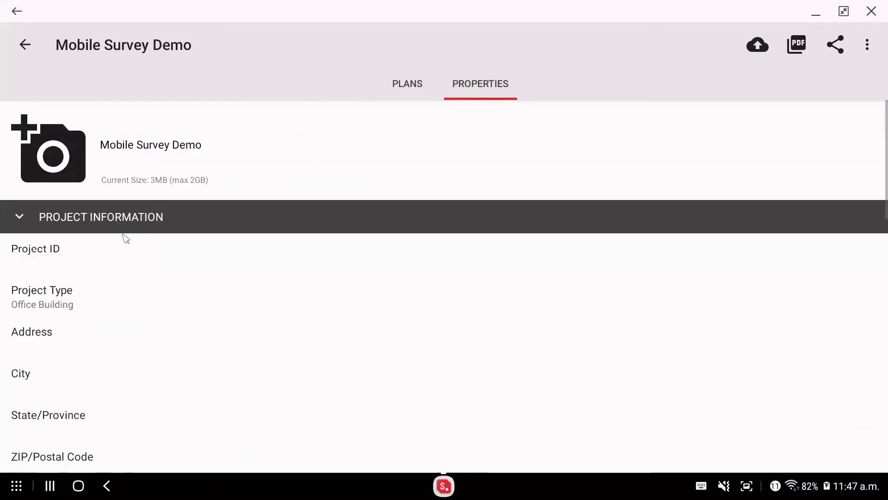
scroll(171, 268, "down", 3)
scroll(135, 232, "up", 3)
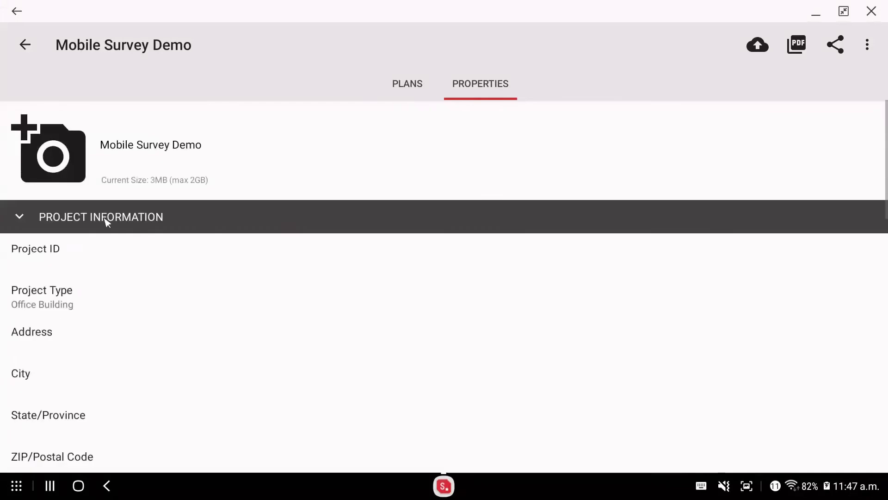
left_click(417, 86)
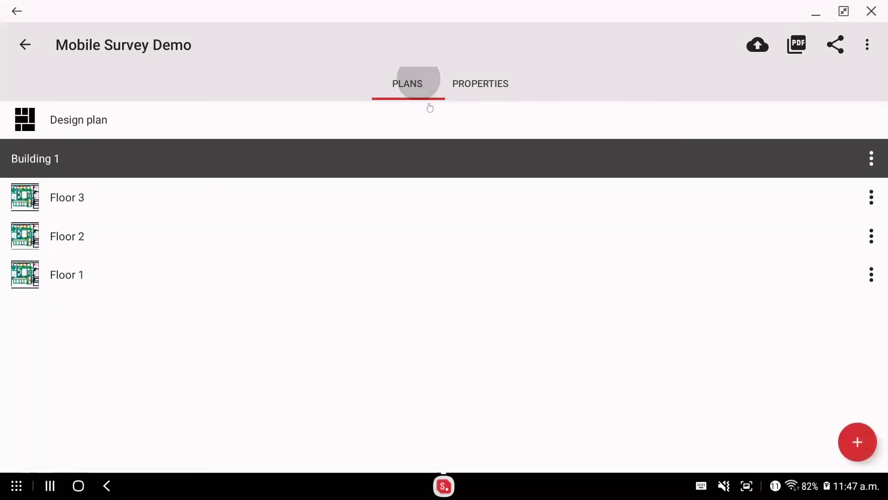
Open the Floor 1 plan and hide the Zone layer.
left_click(67, 278)
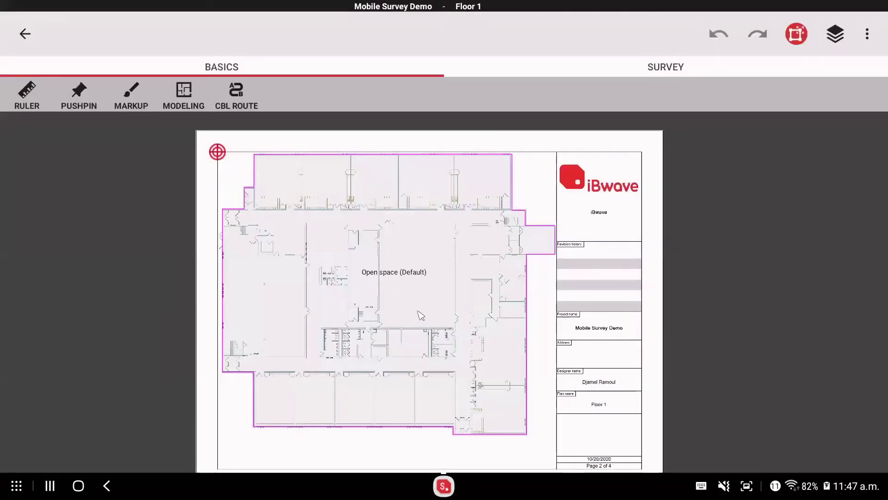
scroll(421, 315, "up", 5)
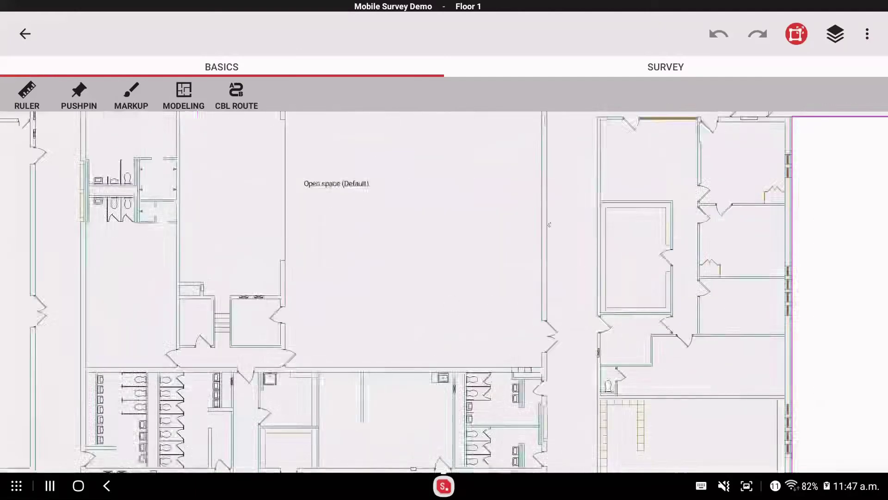
left_click(836, 40)
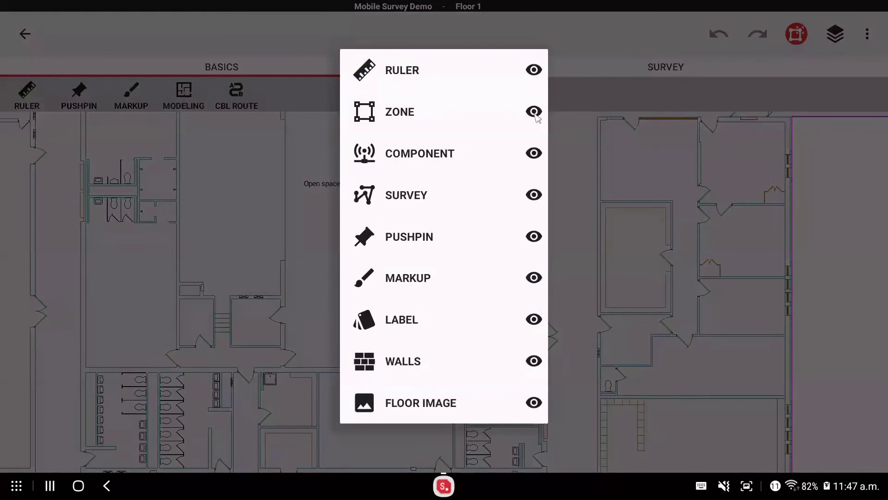
left_click(534, 113)
left_click(535, 113)
left_click(592, 248)
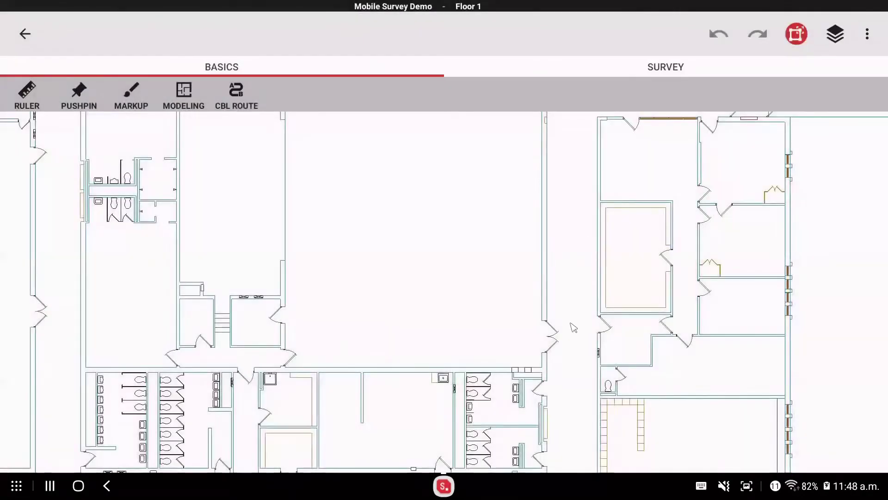
Pan around the Floor 1 plan and bring up the survey tools.
left_click_drag(576, 376, 560, 186)
left_click_drag(553, 369, 561, 194)
left_click_drag(569, 242, 565, 273)
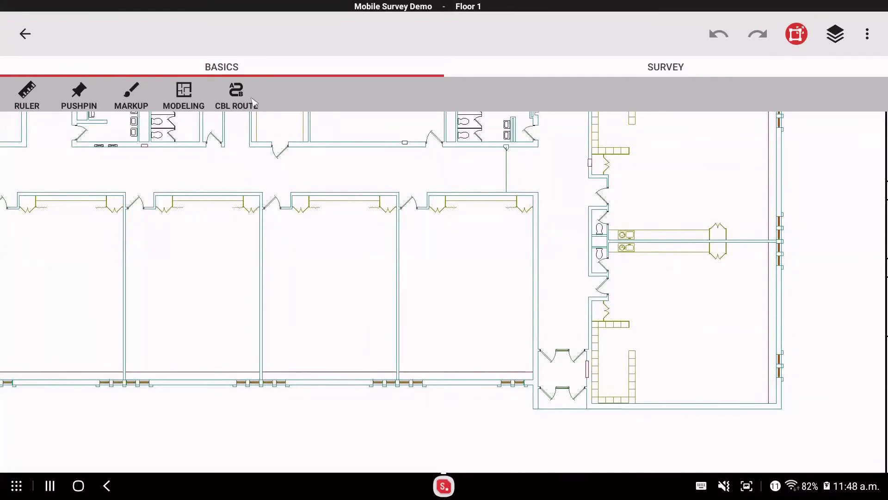
left_click(659, 74)
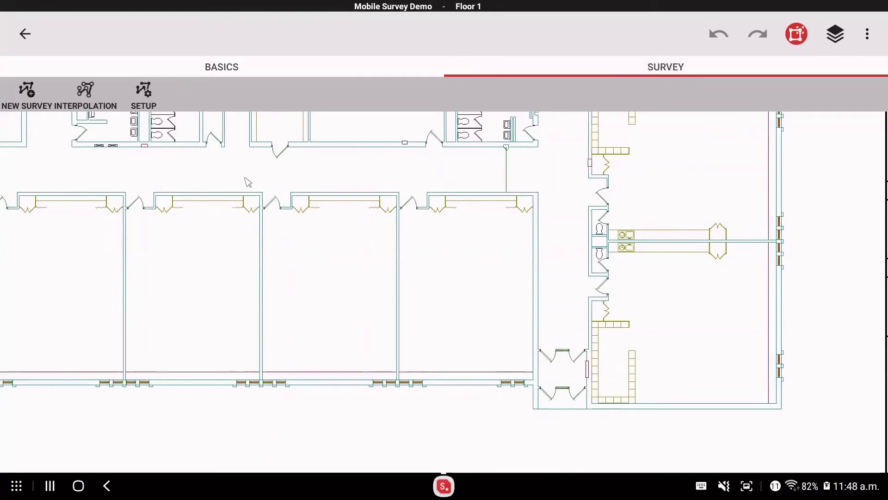
Create a passive, cellular-only, stop-and-go survey named Passive Survey 1.
left_click(26, 98)
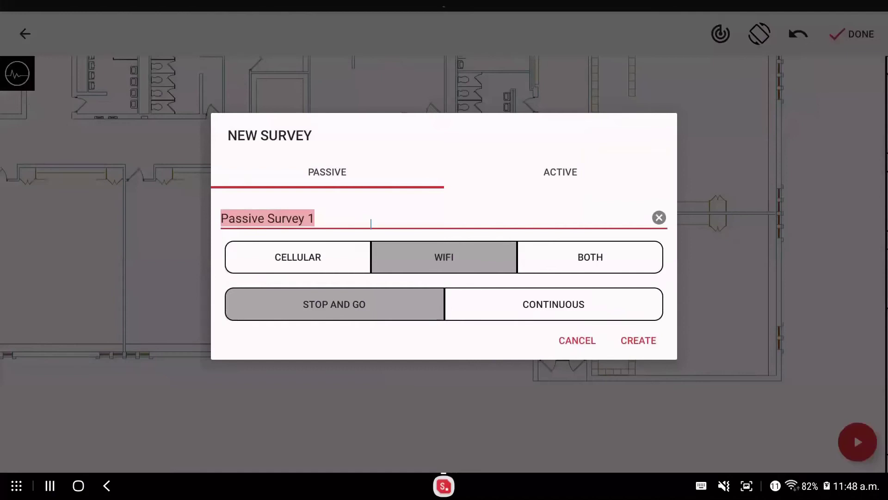
left_click(314, 263)
left_click(426, 262)
left_click(567, 260)
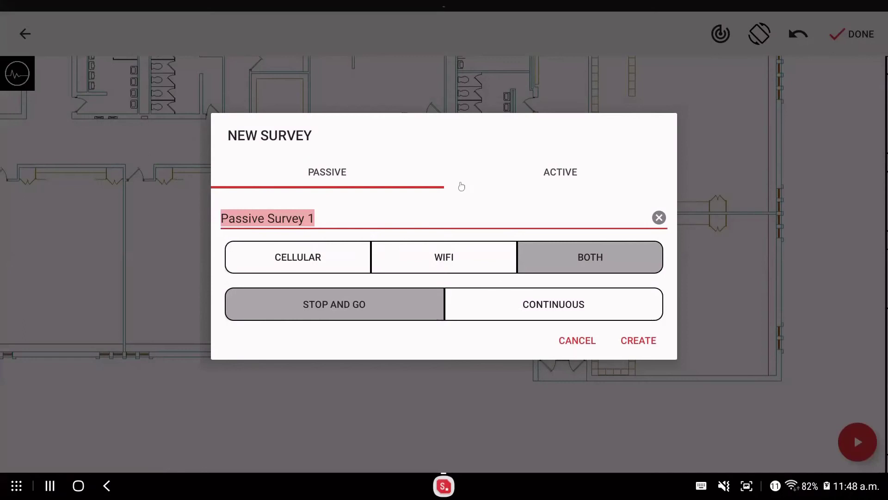
left_click(565, 175)
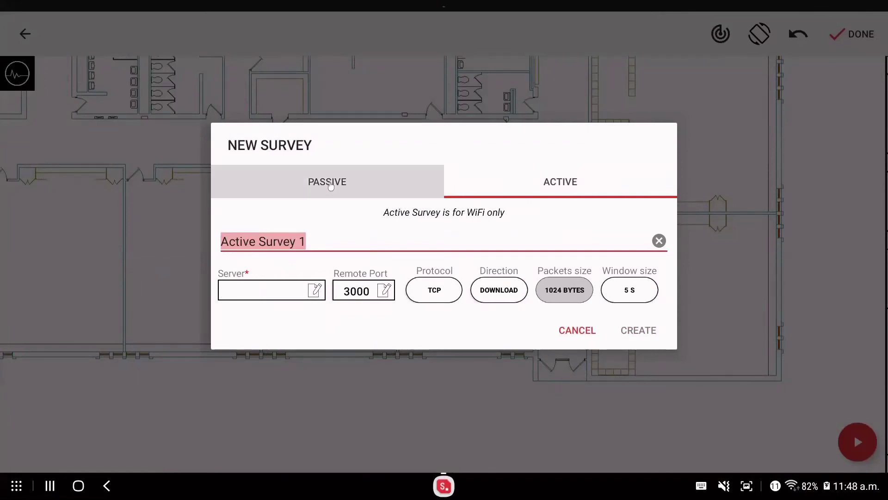
left_click(330, 185)
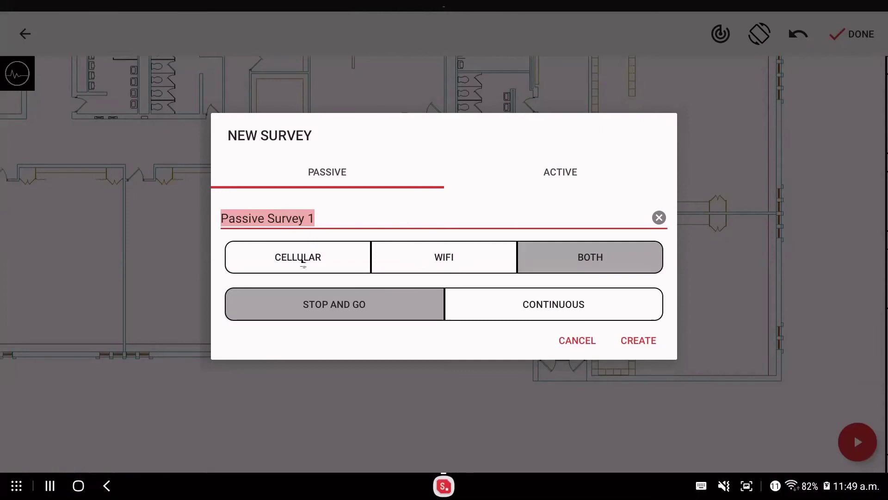
left_click(303, 261)
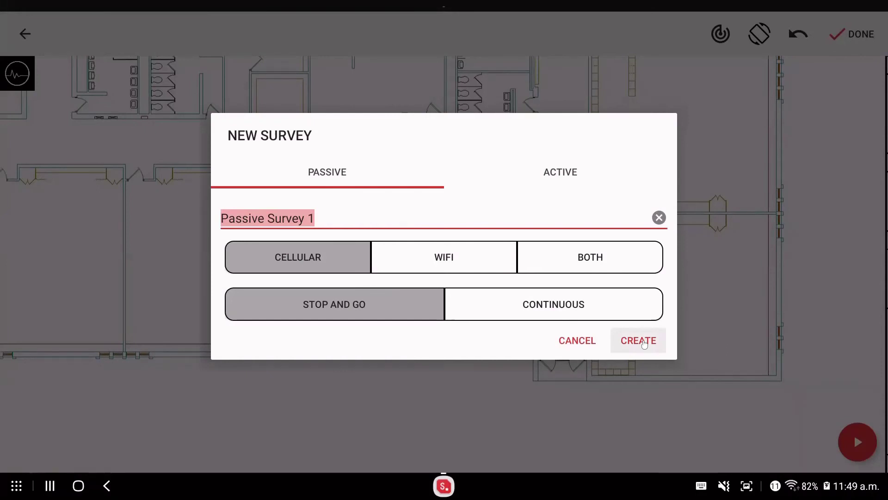
left_click(645, 343)
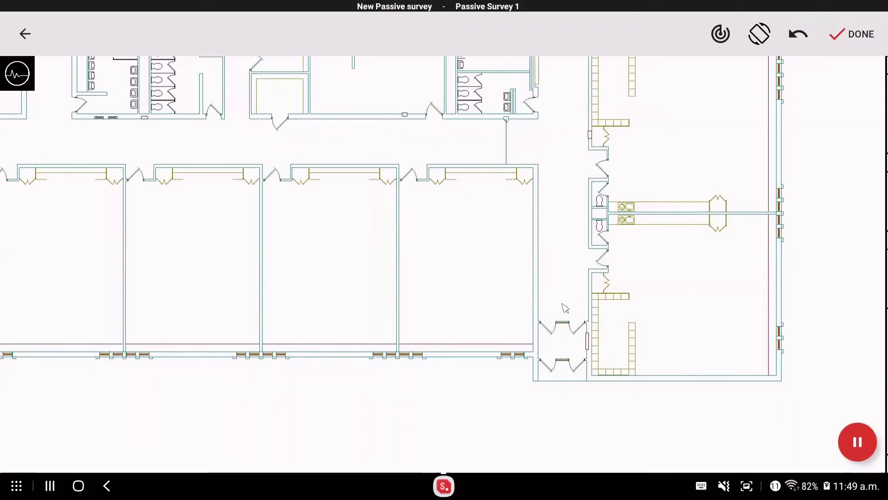
Start the survey path near the doors and place points north up the corridor.
left_click(562, 303)
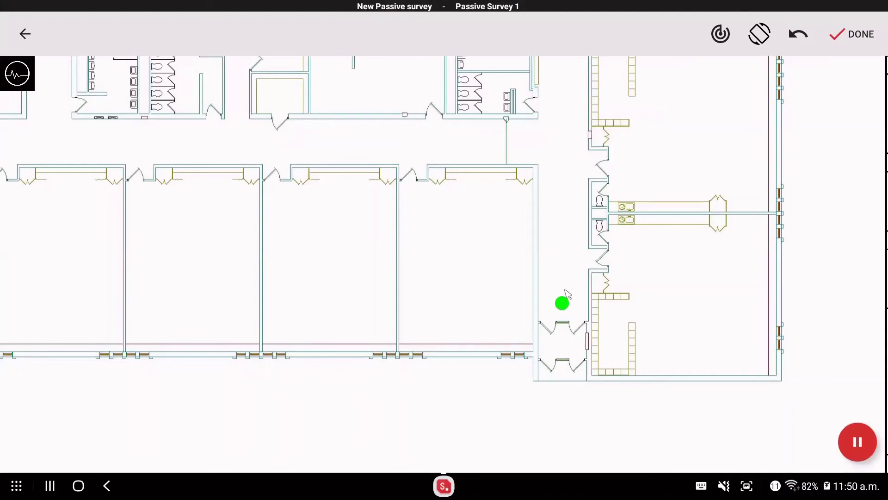
left_click(563, 254)
left_click(561, 195)
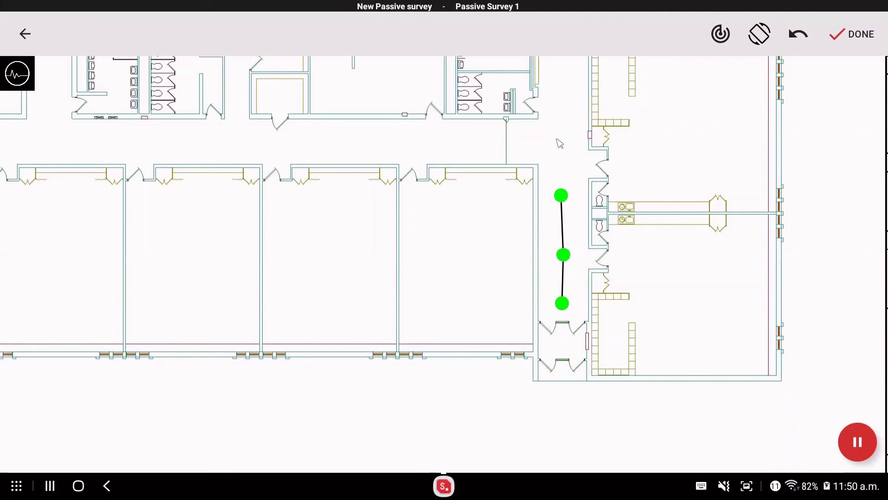
left_click(557, 139)
left_click_drag(573, 178, 591, 351)
left_click(575, 320)
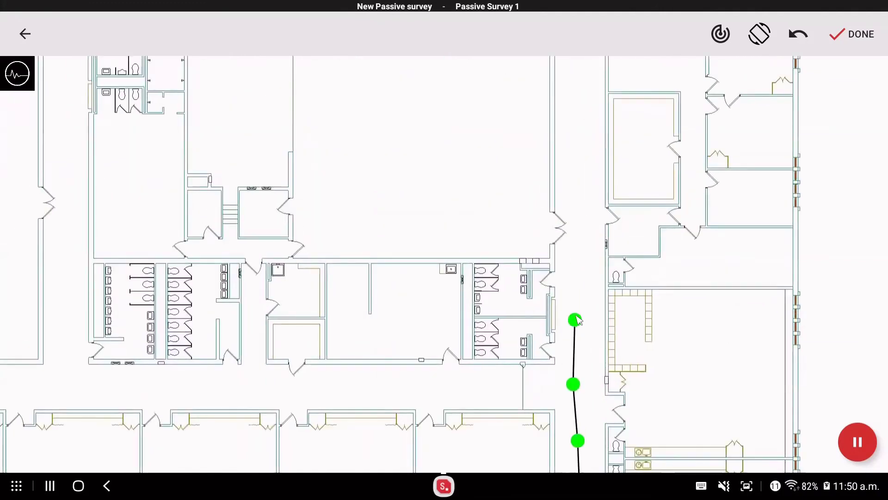
left_click(579, 263)
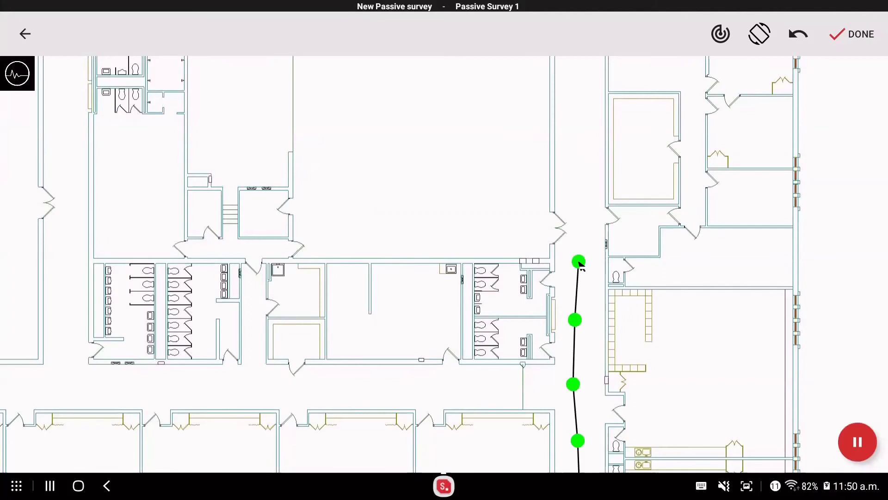
left_click(582, 196)
scroll(584, 221, "up", 2)
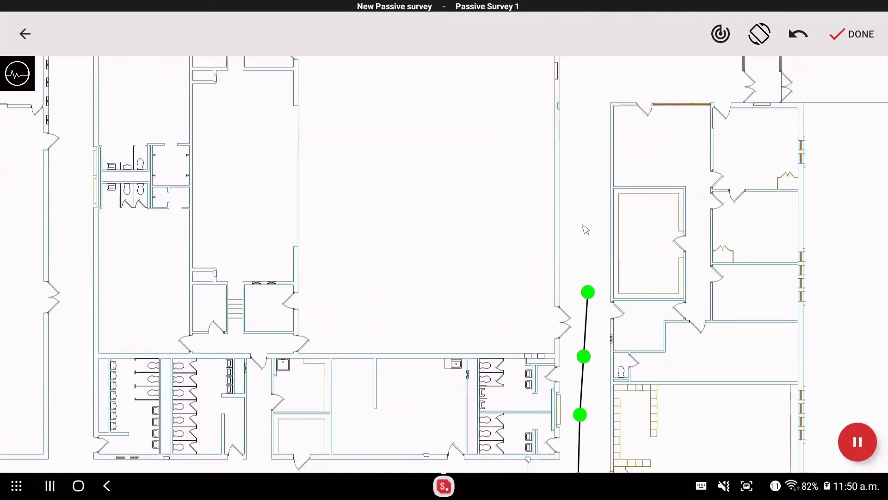
left_click(582, 226)
left_click(585, 161)
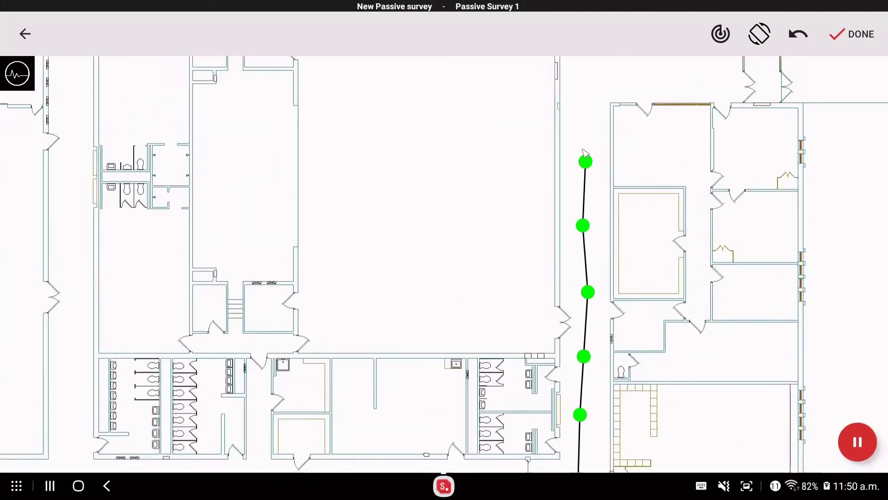
scroll(578, 204, "up", 1)
scroll(576, 265, "up", 2)
Extend the path east, west along the top, and around the large room below.
left_click(571, 244)
left_click(625, 226)
left_click(697, 214)
left_click(670, 131)
left_click(611, 123)
left_click(512, 127)
left_click_drag(439, 131, 688, 160)
left_click(666, 155)
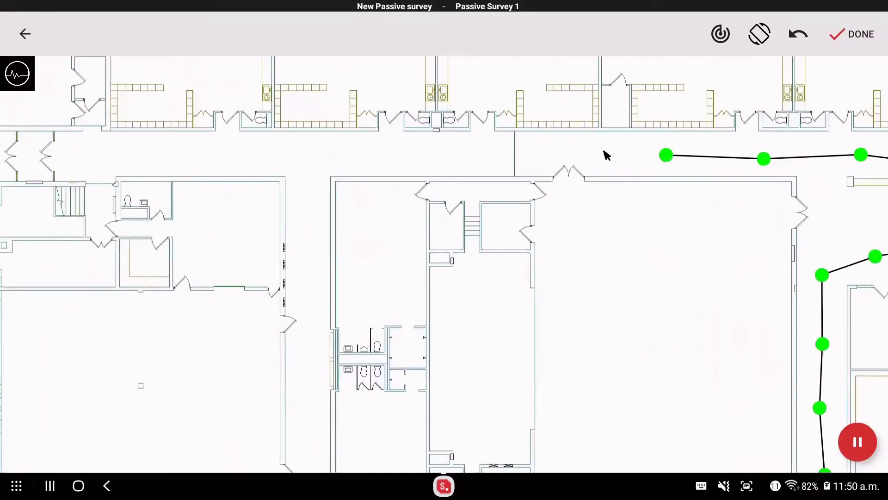
left_click(604, 151)
left_click(574, 193)
left_click(663, 211)
left_click(748, 267)
left_click_drag(734, 361, 716, 189)
left_click(716, 188)
left_click(723, 282)
left_click(585, 291)
Add a new leg heading west along the top corridor to its west end.
left_click_drag(570, 127, 620, 331)
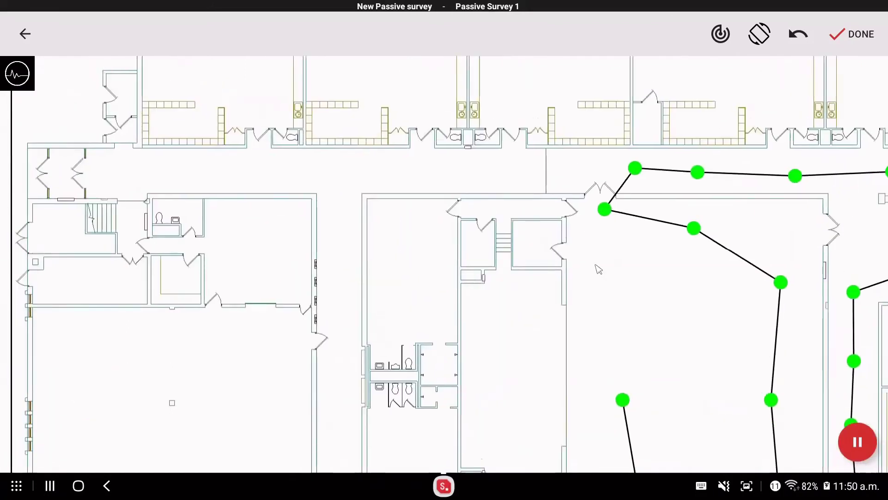
left_click(571, 170)
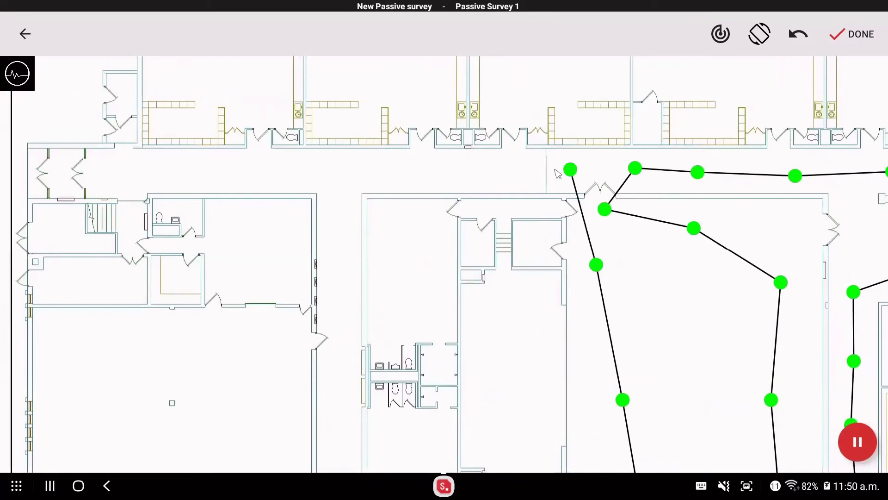
left_click(503, 168)
left_click(417, 168)
left_click(322, 165)
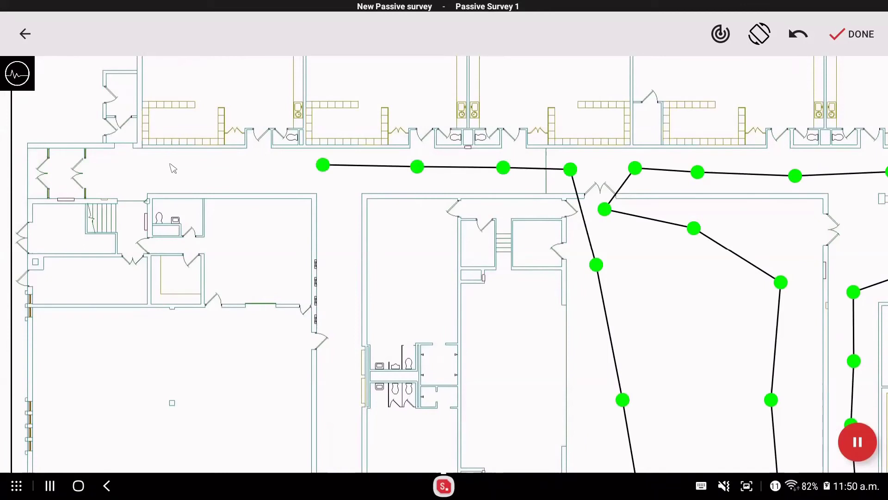
left_click(209, 165)
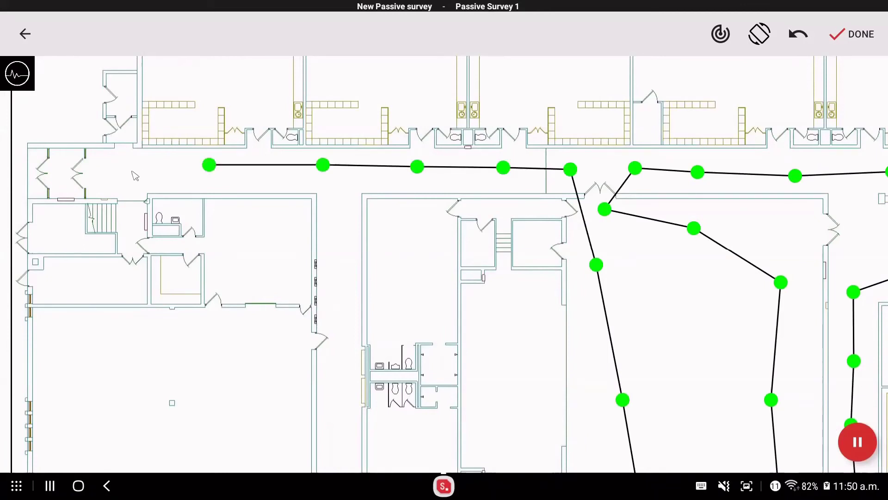
left_click(132, 172)
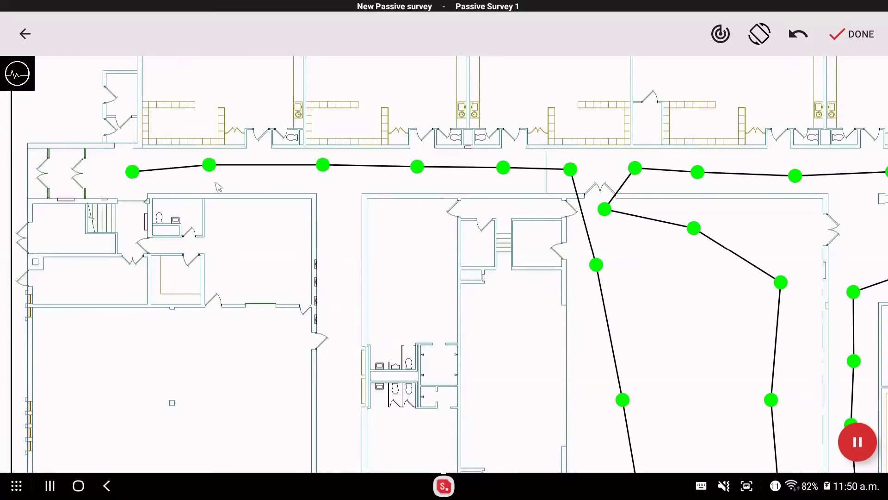
Add points south through the large west room and down the side corridor.
left_click(338, 195)
scroll(349, 138, "down", 3)
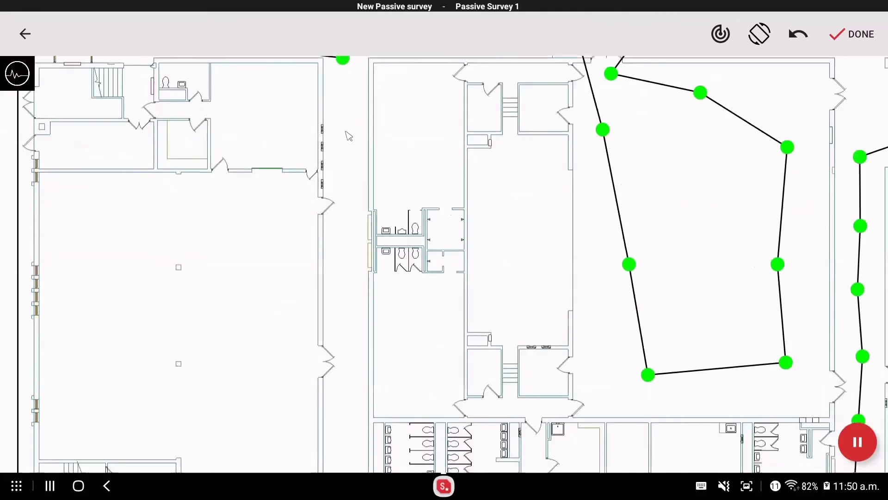
left_click(342, 170)
left_click(285, 205)
left_click(125, 220)
left_click(95, 294)
scroll(107, 284, "down", 2)
left_click(108, 317)
left_click(222, 352)
left_click(252, 278)
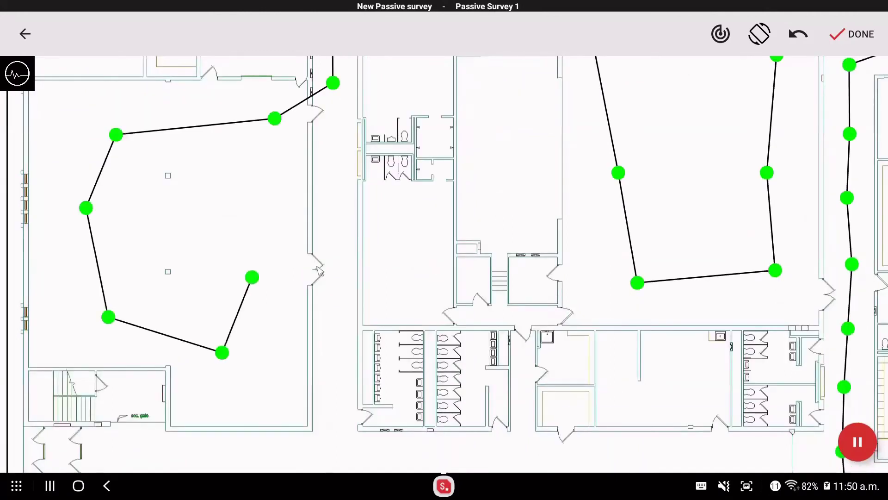
left_click(341, 251)
left_click(334, 310)
left_click(333, 412)
Finish the path along the lower corridor from its west end to the east end.
left_click_drag(332, 435, 331, 279)
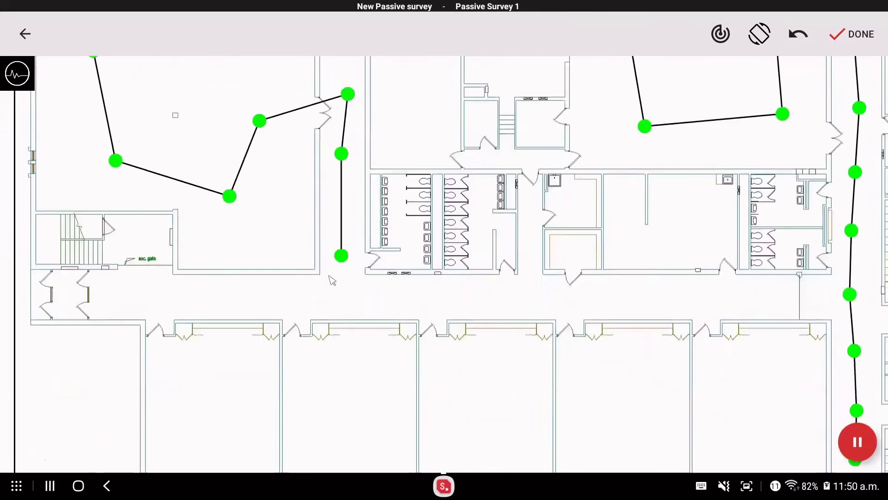
left_click(245, 287)
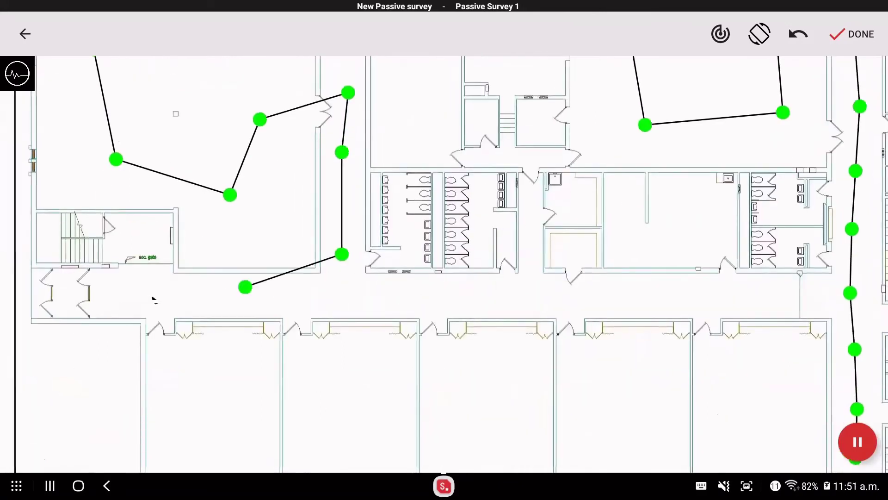
left_click(149, 296)
left_click(298, 303)
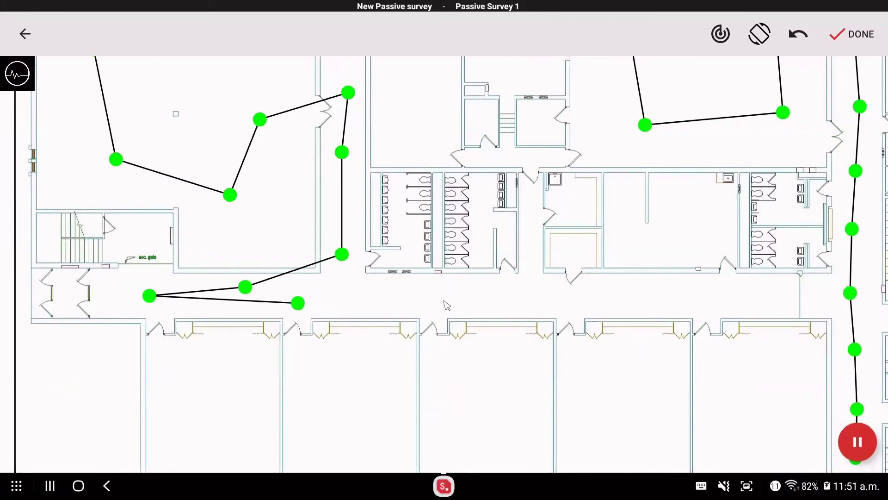
left_click(431, 300)
left_click(528, 296)
left_click(627, 299)
left_click(713, 300)
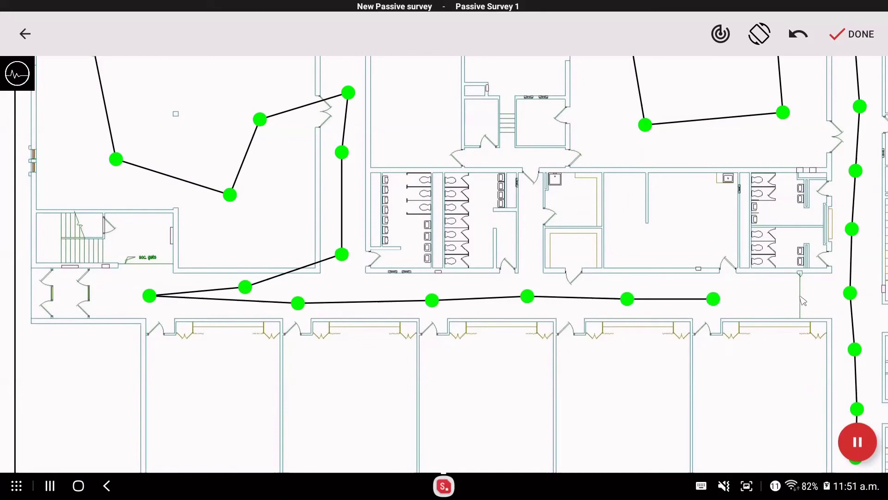
left_click(800, 297)
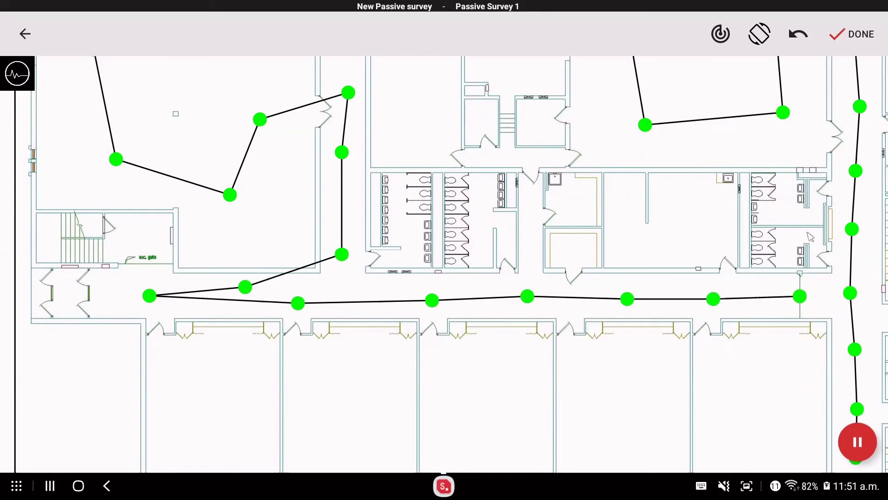
Finish Passive Survey 1 and zoom out to view the full-floor RSSI heatmap.
left_click(854, 36)
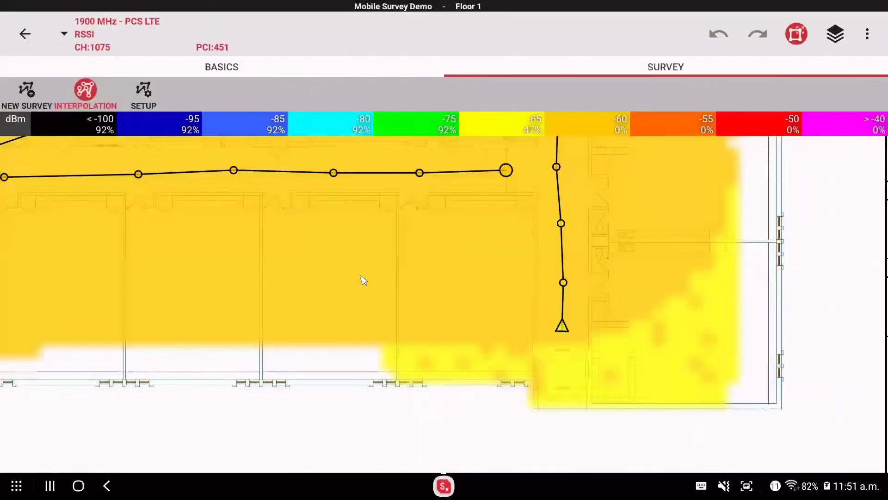
scroll(365, 281, "down", 5)
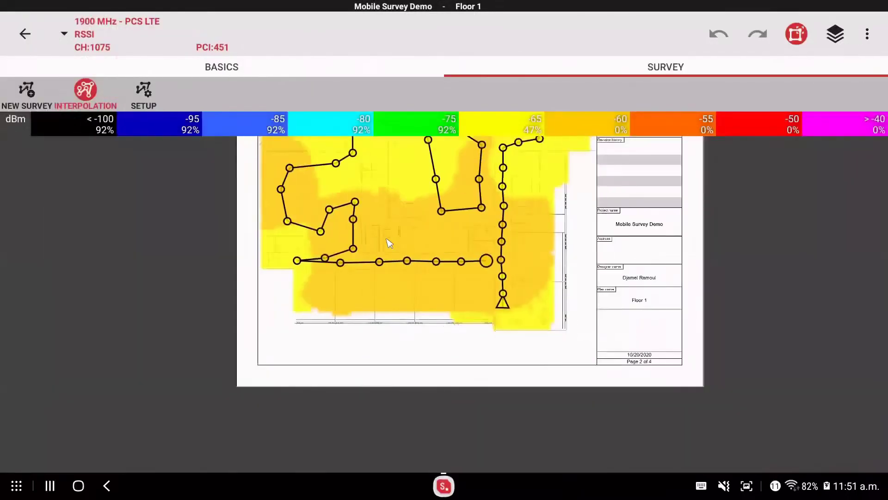
left_click_drag(389, 243, 383, 256)
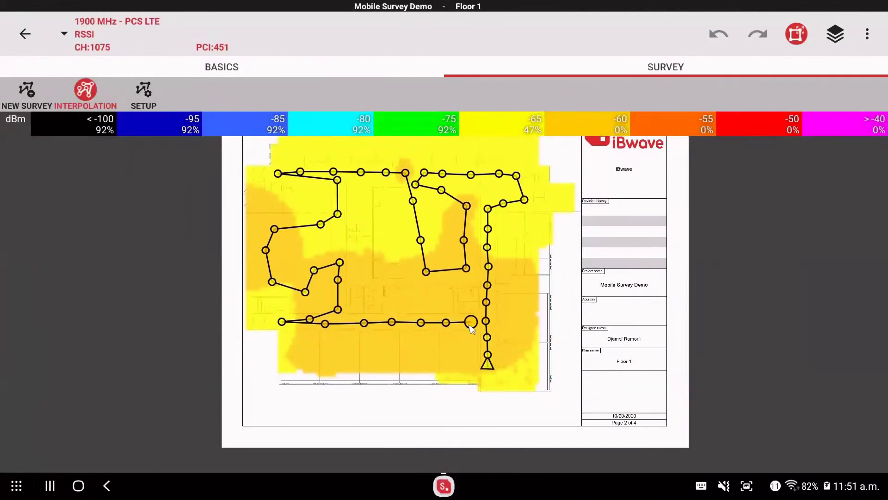
scroll(456, 305, "up", 1)
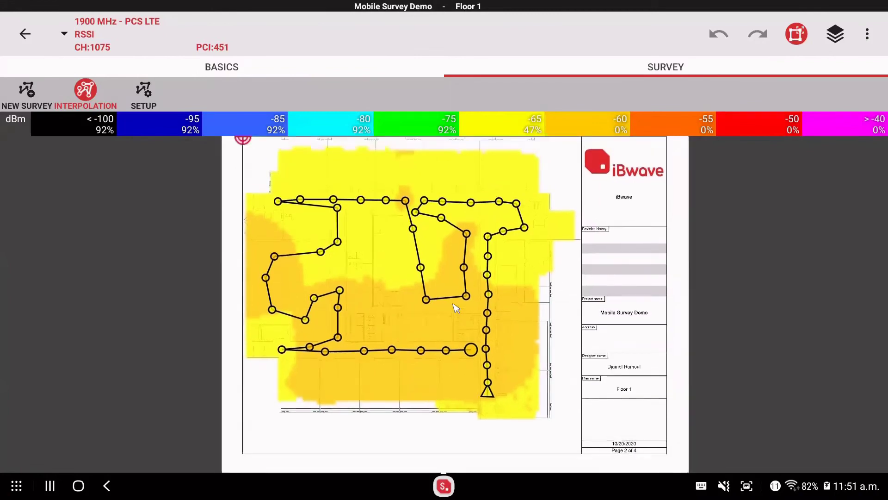
Open the map filters and check the technology, channel and PCI choices.
left_click(78, 38)
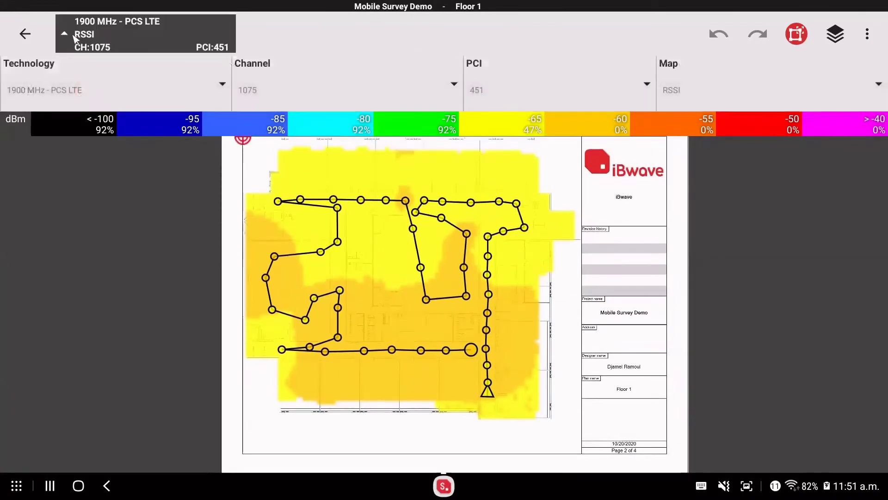
left_click(216, 88)
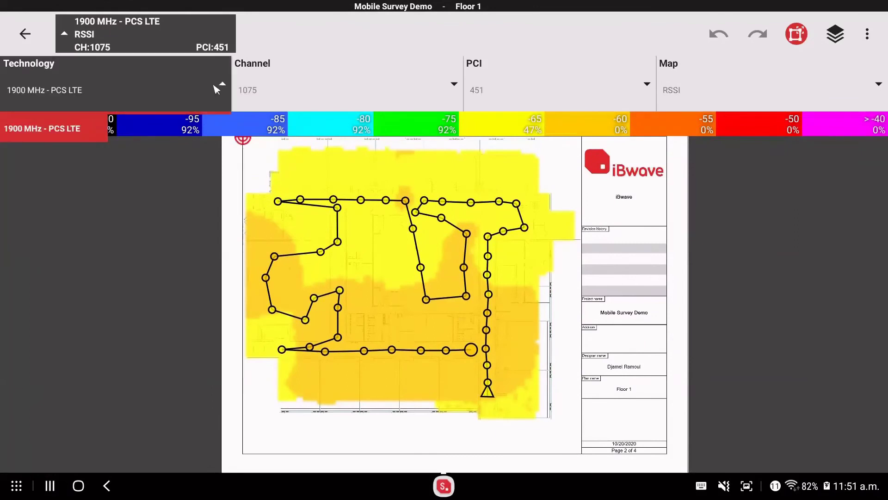
left_click(216, 88)
left_click(317, 88)
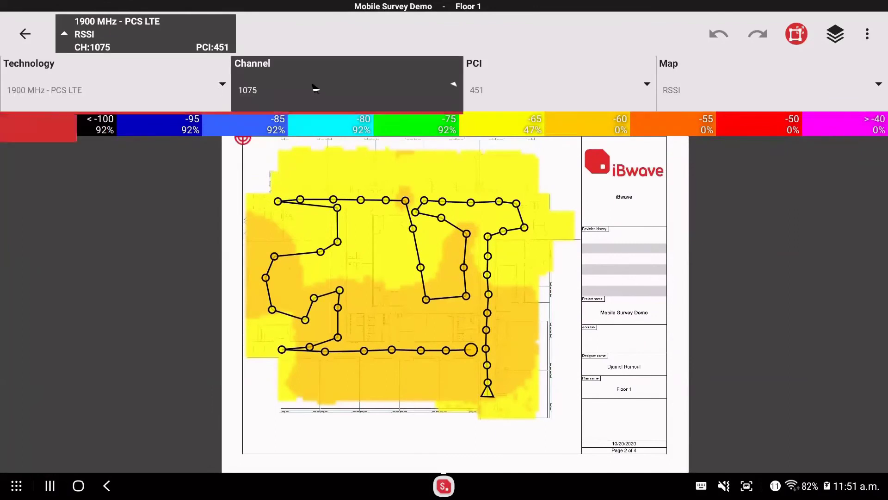
left_click(380, 89)
left_click(518, 89)
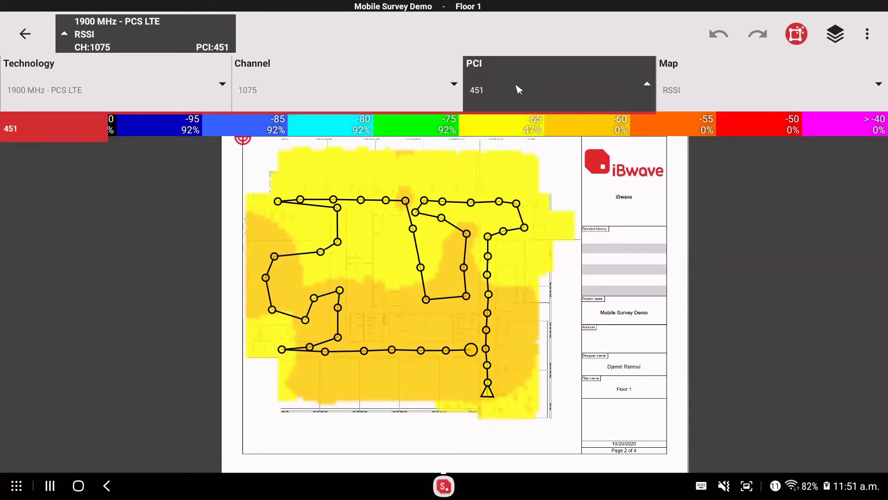
left_click(518, 89)
Cycle the heatmap through RSRP, RSRQ and SNIR, ending on RSRP.
left_click(701, 89)
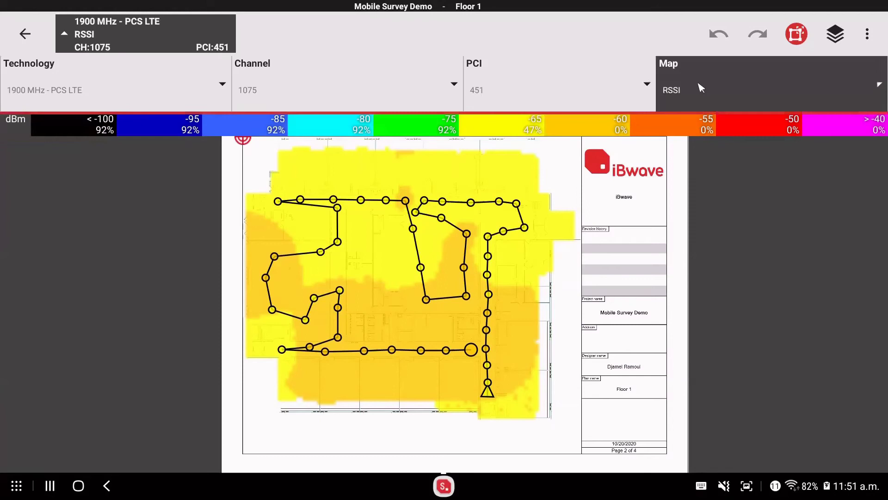
left_click(14, 130)
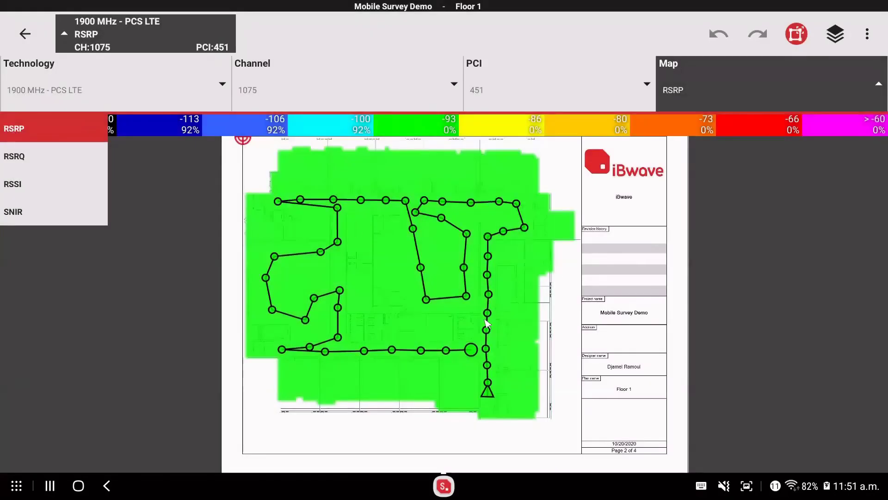
left_click(18, 161)
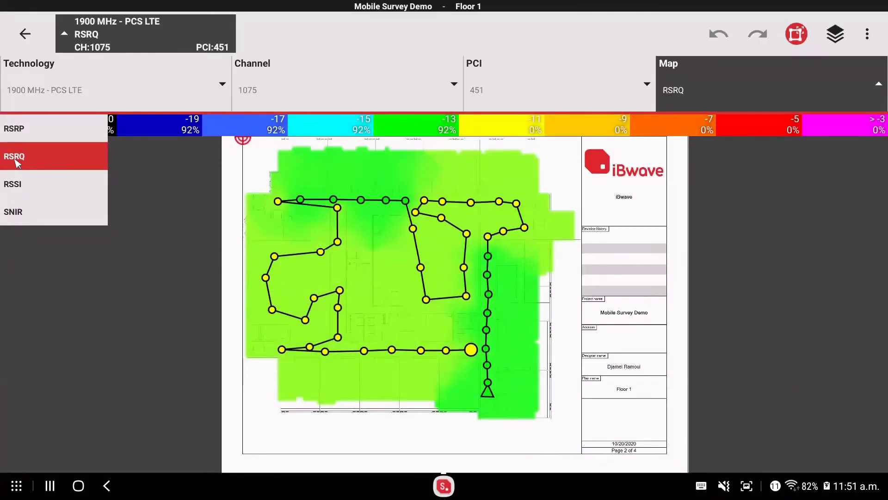
left_click(17, 215)
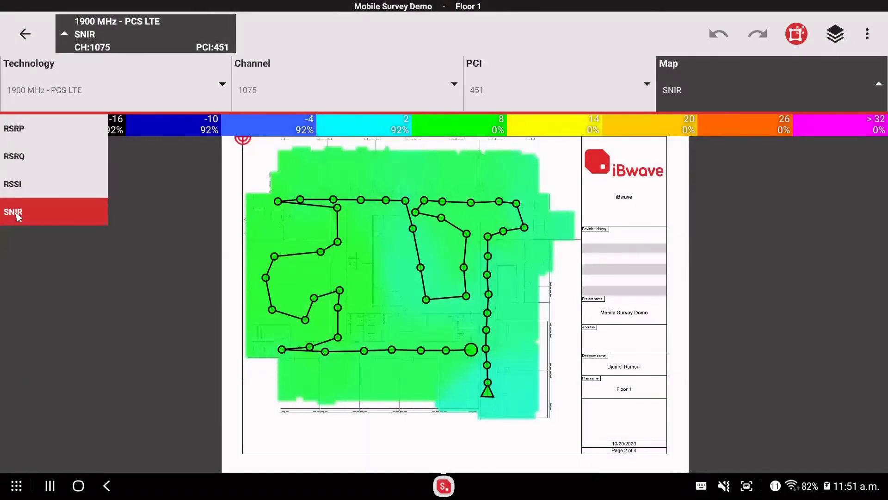
left_click(26, 132)
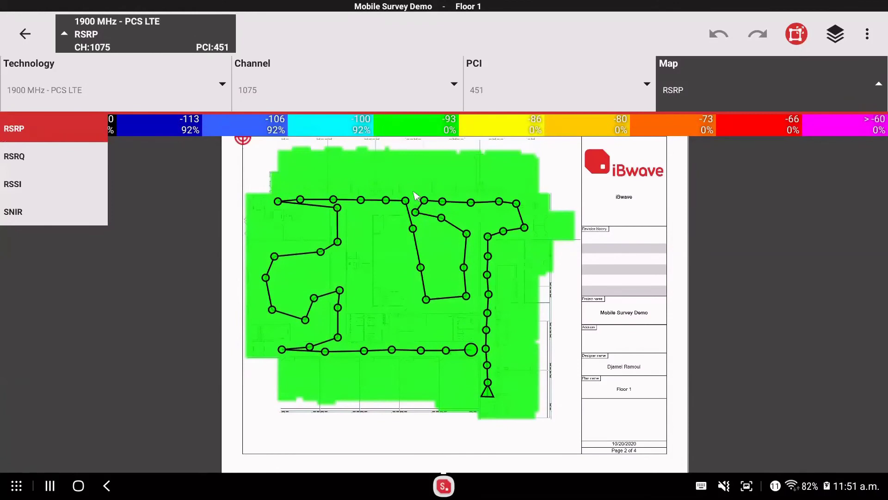
left_click(427, 303)
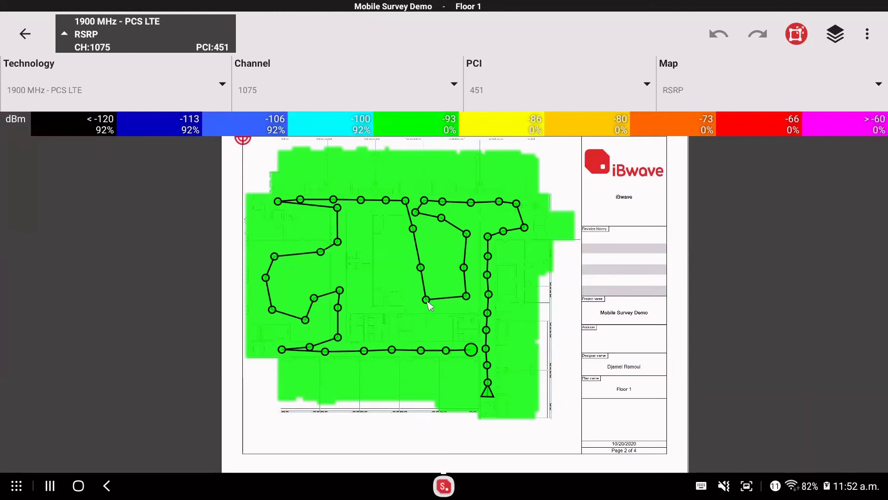
left_click(427, 301)
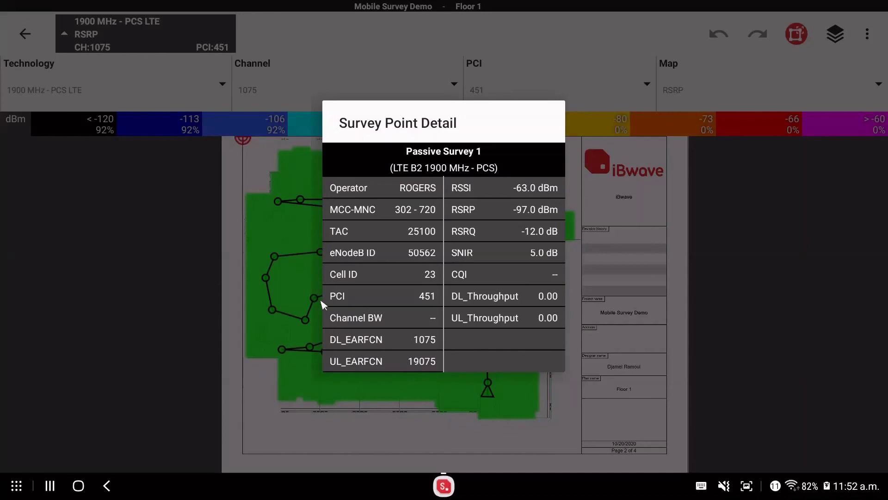
left_click(267, 273)
left_click(274, 257)
left_click(279, 190)
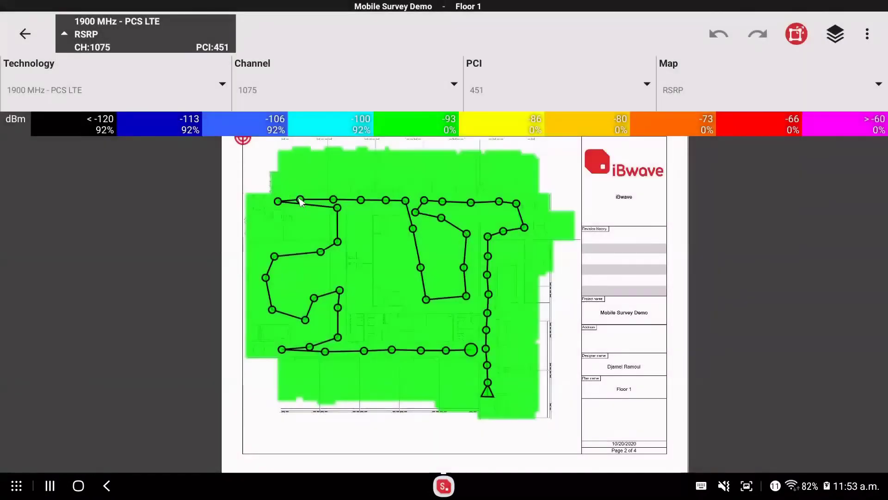
left_click(301, 199)
left_click(279, 235)
scroll(548, 201, "up", 1)
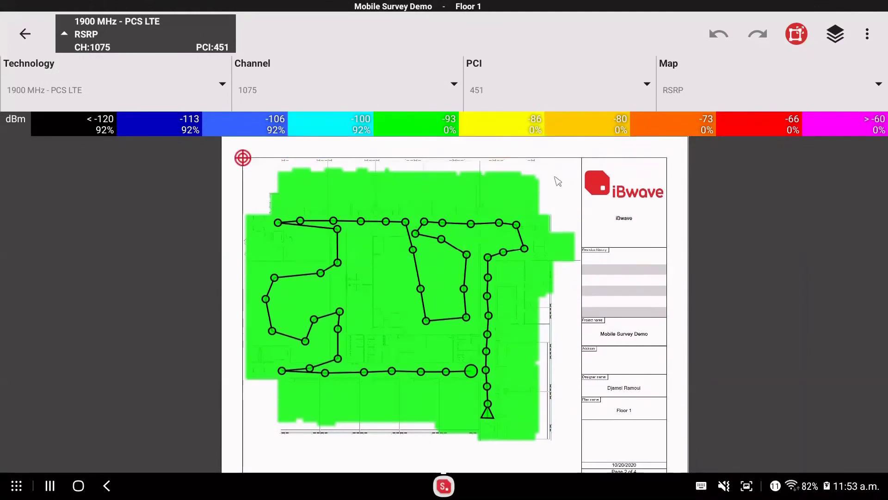
Glance at the filter header and technology list, then go back to the Mobile Survey Demo plans list.
left_click(75, 40)
left_click(74, 41)
left_click(65, 75)
left_click(65, 77)
left_click(36, 34)
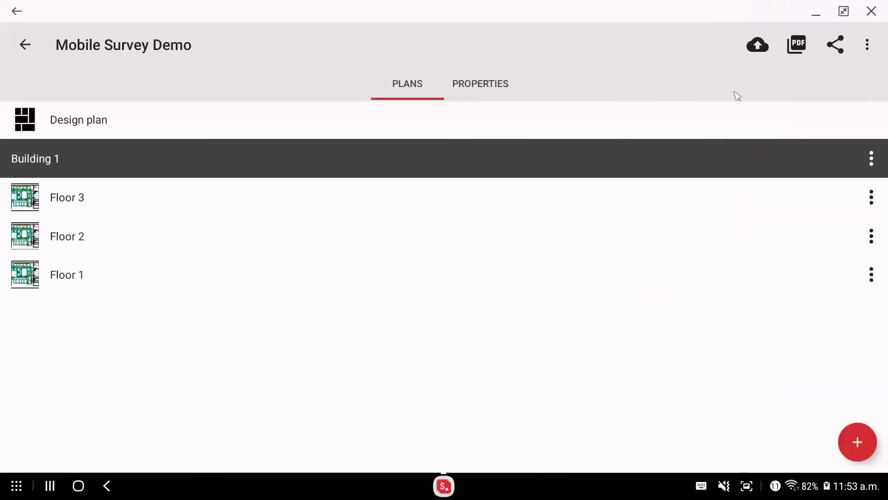
Set the PDF report to exclude Plans and Annotations and include Survey Maps.
left_click(797, 45)
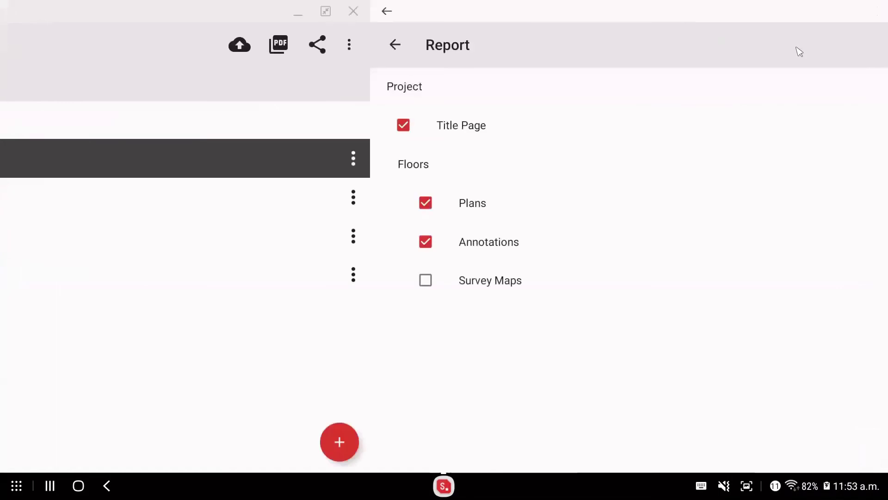
left_click(33, 125)
left_click(55, 203)
left_click(55, 242)
left_click(56, 282)
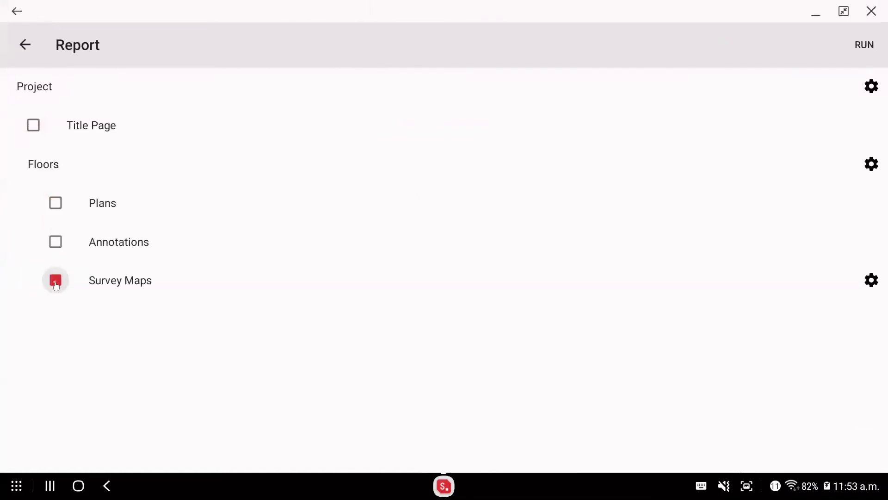
left_click(872, 281)
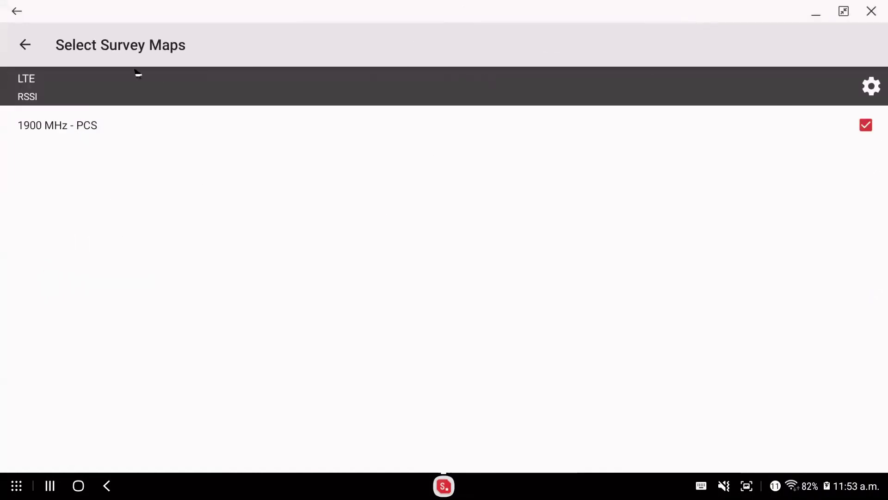
left_click(26, 45)
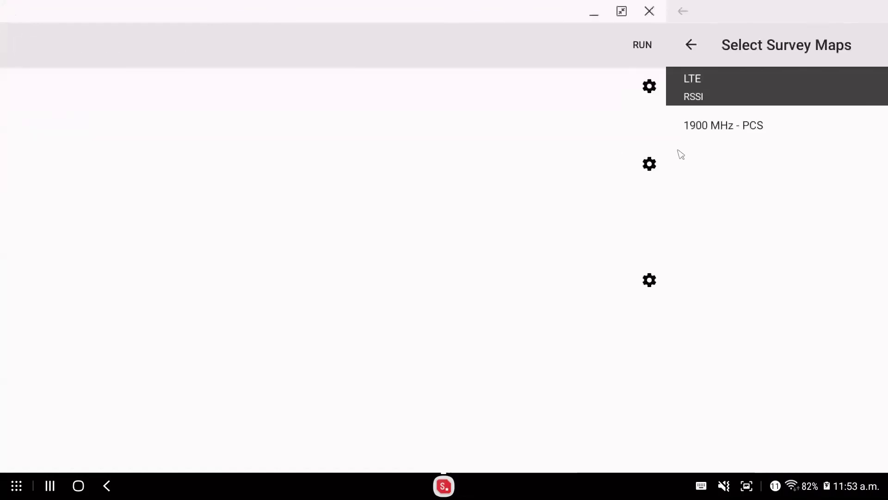
Re-include the title page, generate the report and open it in Adobe Acrobat.
left_click(869, 49)
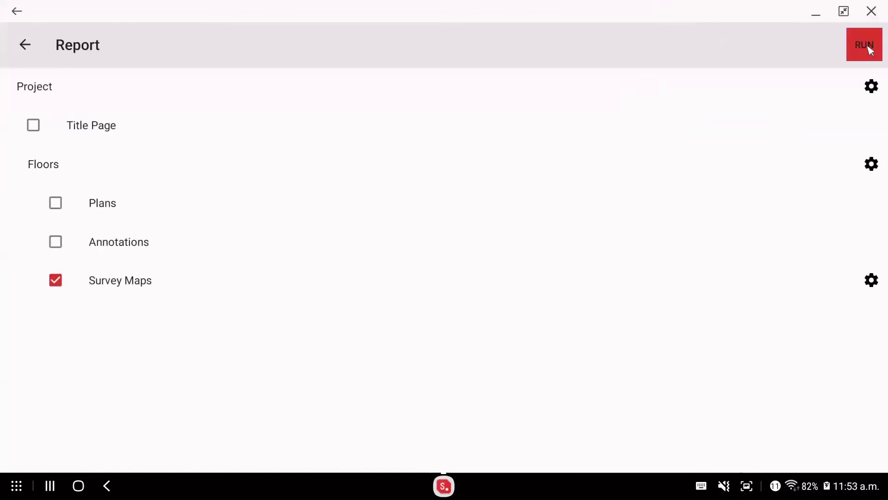
left_click(26, 134)
left_click(868, 45)
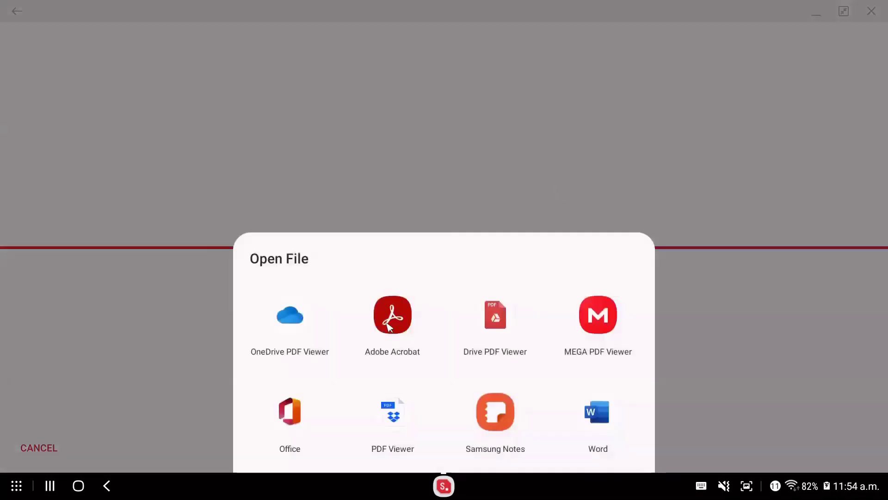
left_click(391, 319)
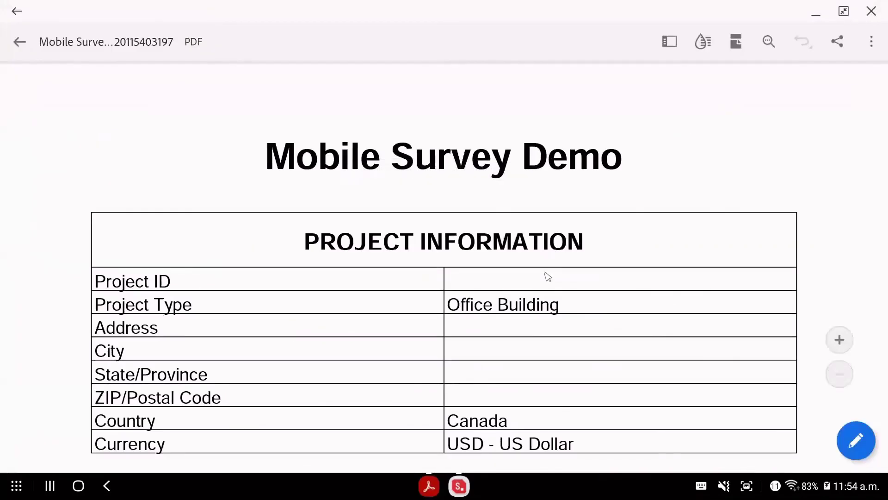
Clear the stray text selection and scroll to the Floor 1 - 1900 MHz - PCS - RSSI map page.
left_click_drag(547, 276, 514, 192)
left_click(557, 198)
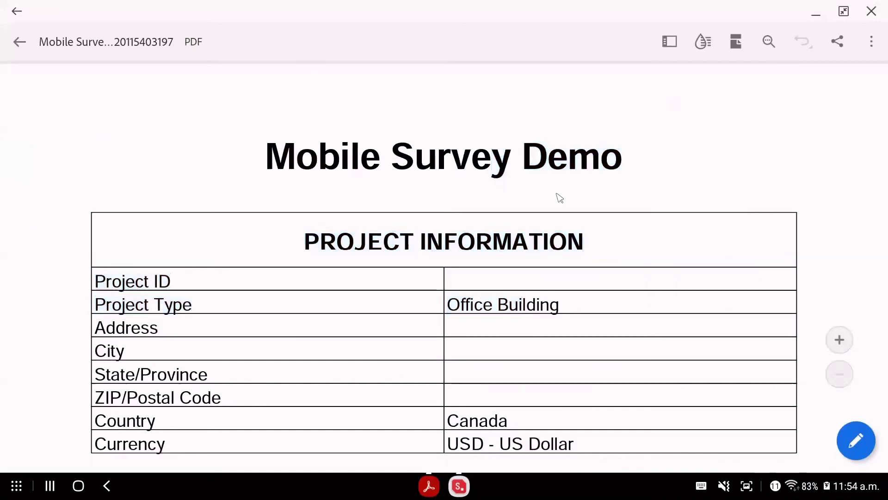
scroll(682, 206, "down", 3)
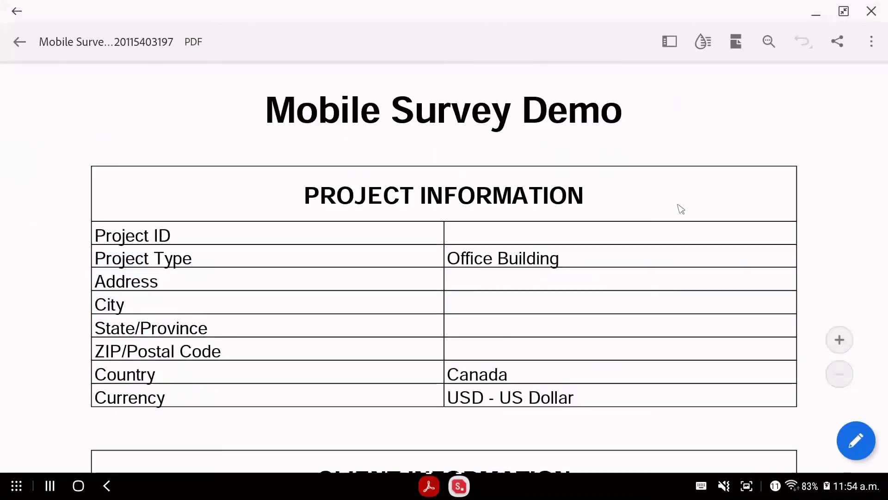
scroll(462, 189, "down", 3)
scroll(497, 157, "down", 12)
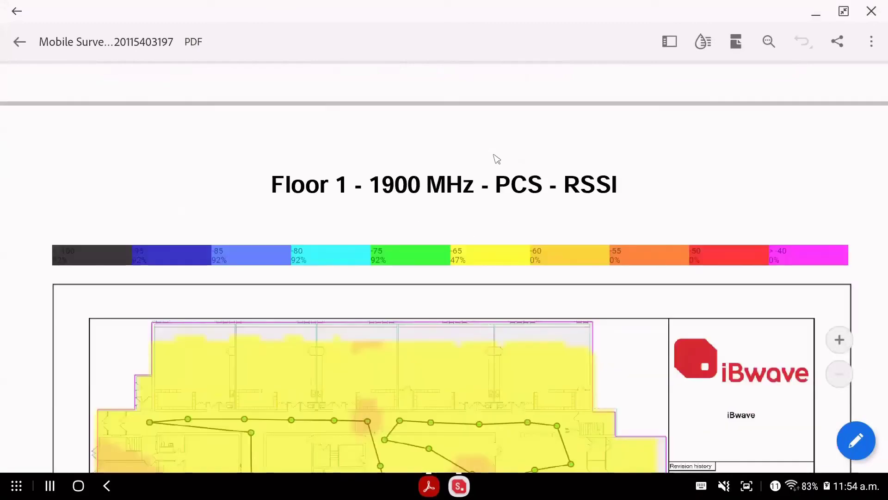
scroll(496, 159, "down", 2)
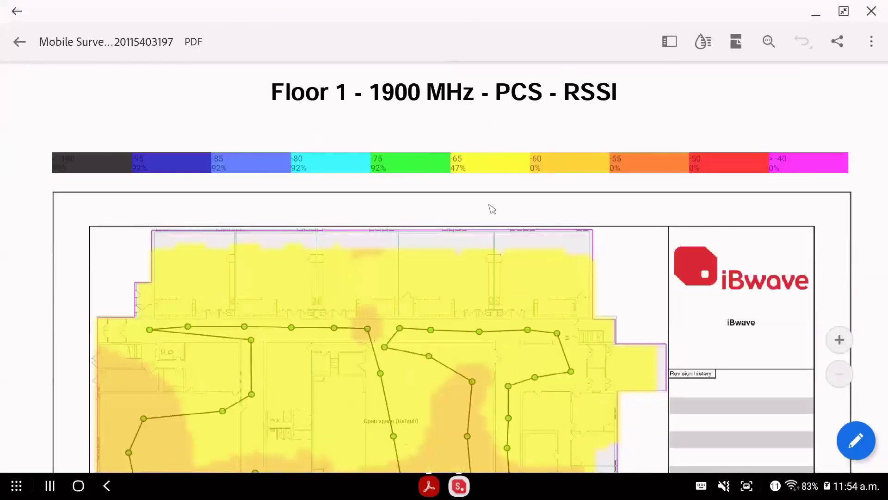
scroll(492, 209, "down", 4)
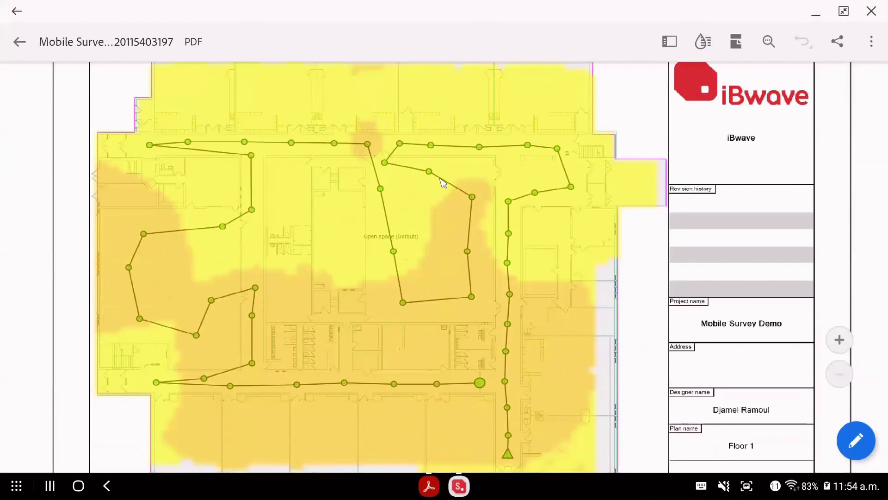
scroll(441, 181, "down", 10)
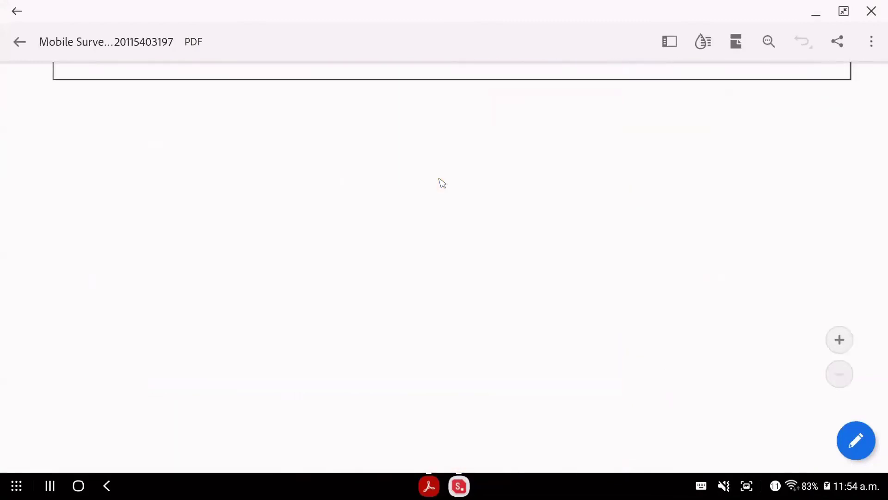
scroll(437, 180, "up", 10)
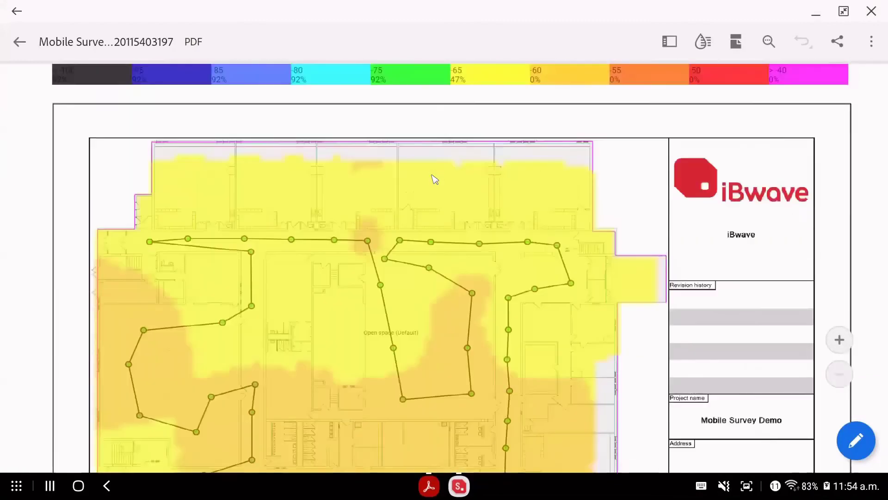